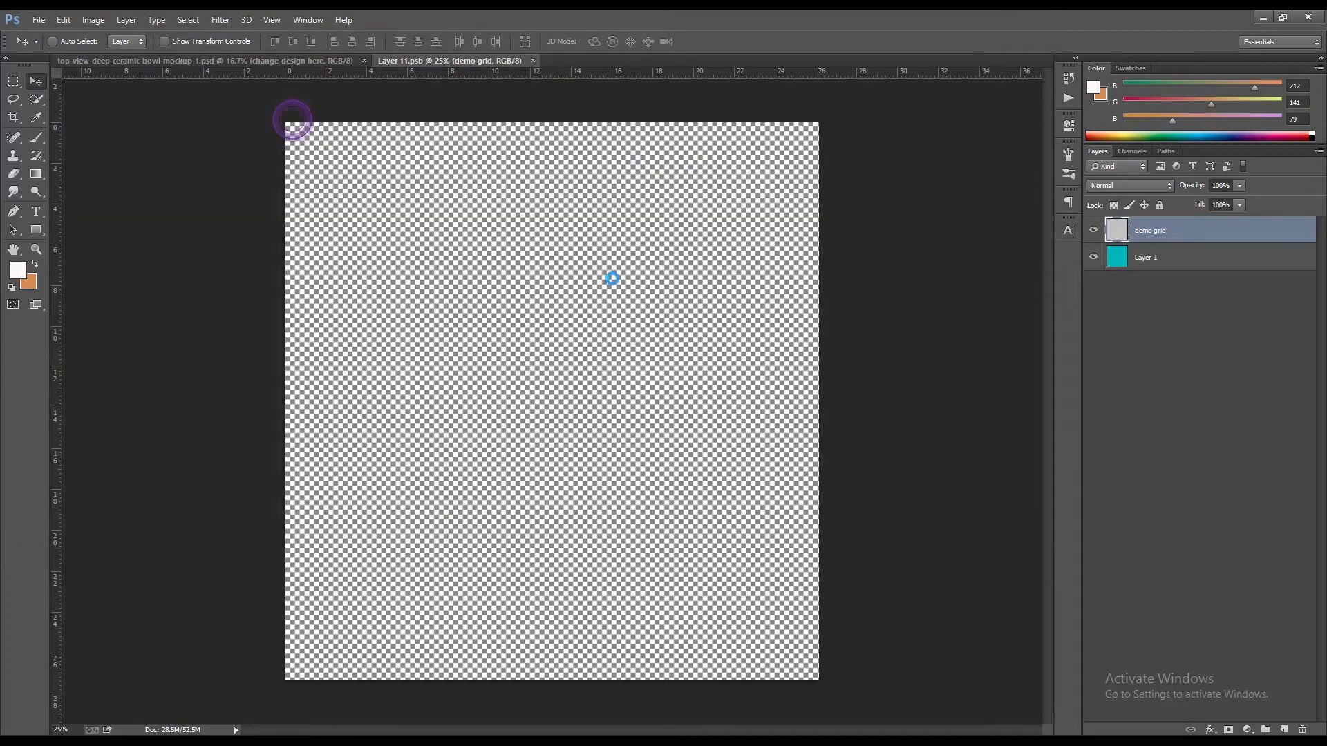
- Scale the placed triangle pattern 3 down toward the canvas's upper left and align a copy beside it to cover the full width
drag(819, 136, 758, 193)
drag(548, 301, 825, 205)
key(Return)
drag(712, 253, 726, 244)
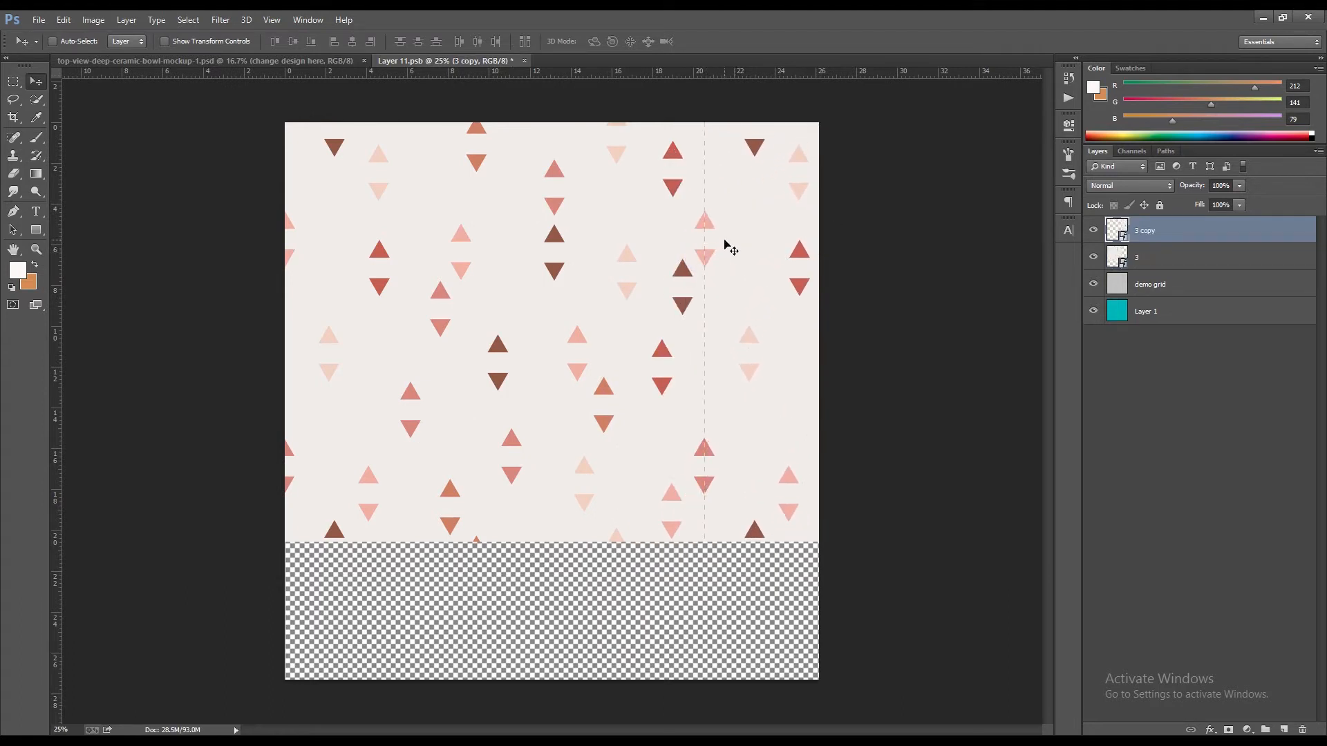
- Copy both pattern tiles downward to fill the rest of the canvas and merge the four tile layers into one
shift+click(1150, 259)
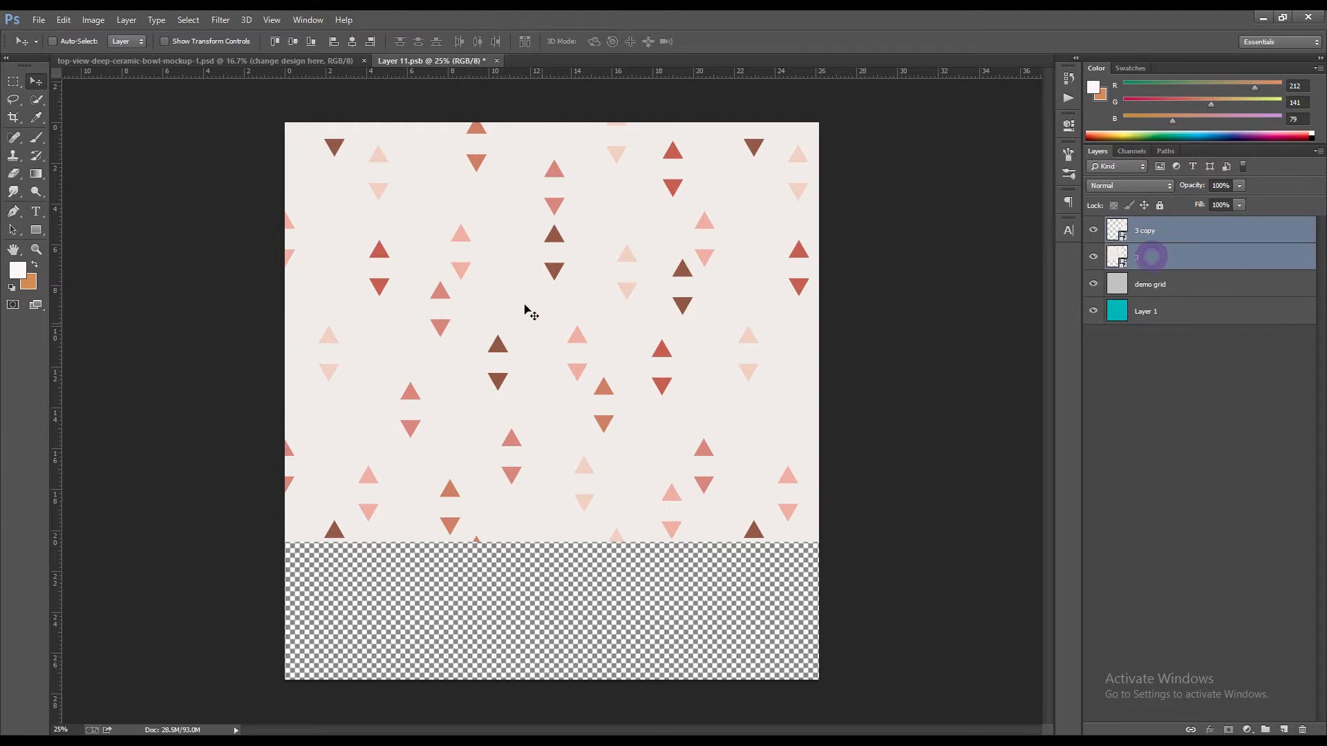
drag(527, 233, 531, 609)
drag(509, 529, 511, 577)
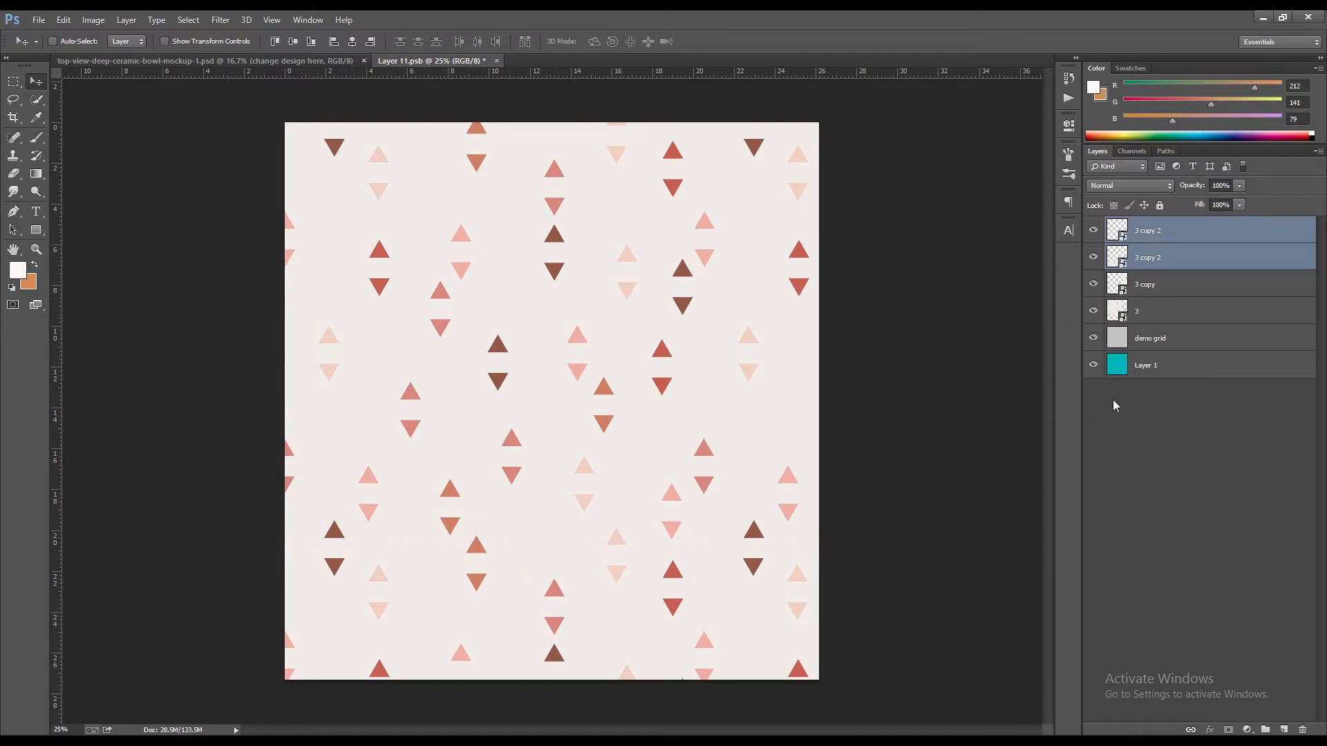
shift+click(1163, 311)
right_click(1164, 310)
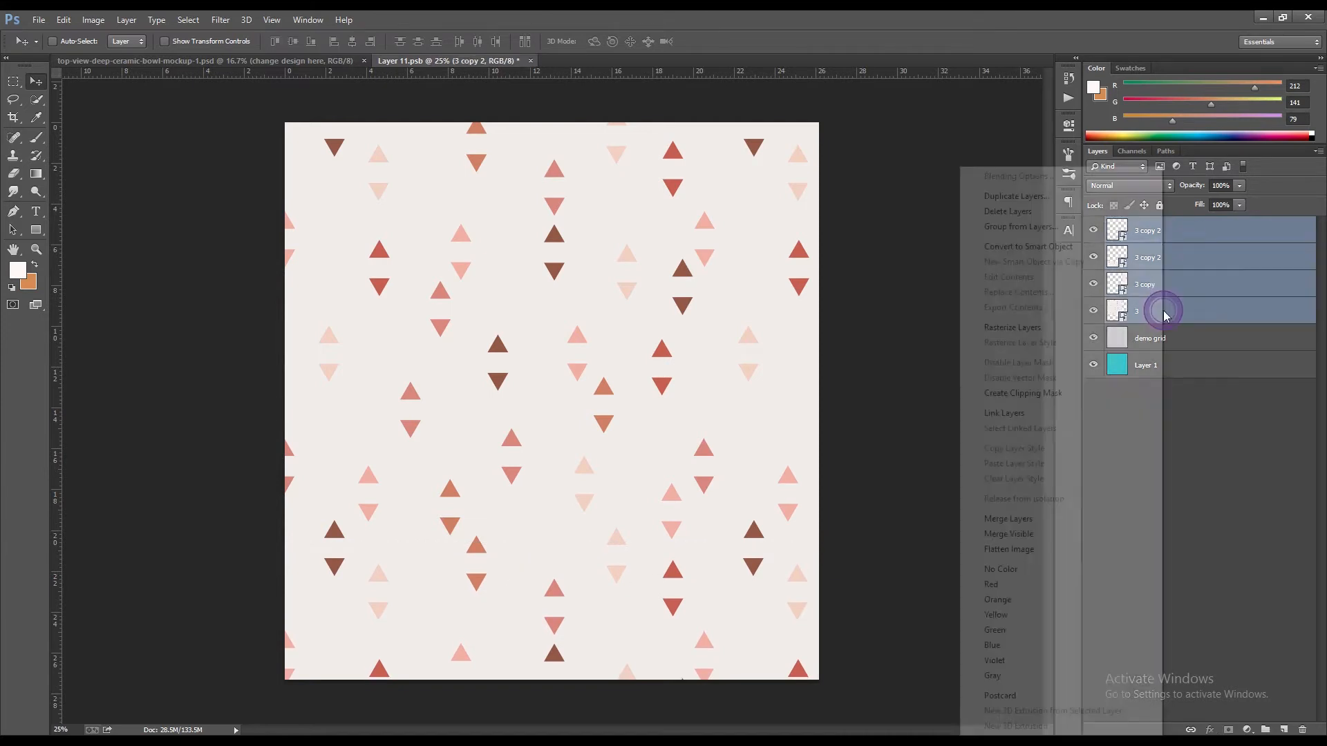
click(1036, 519)
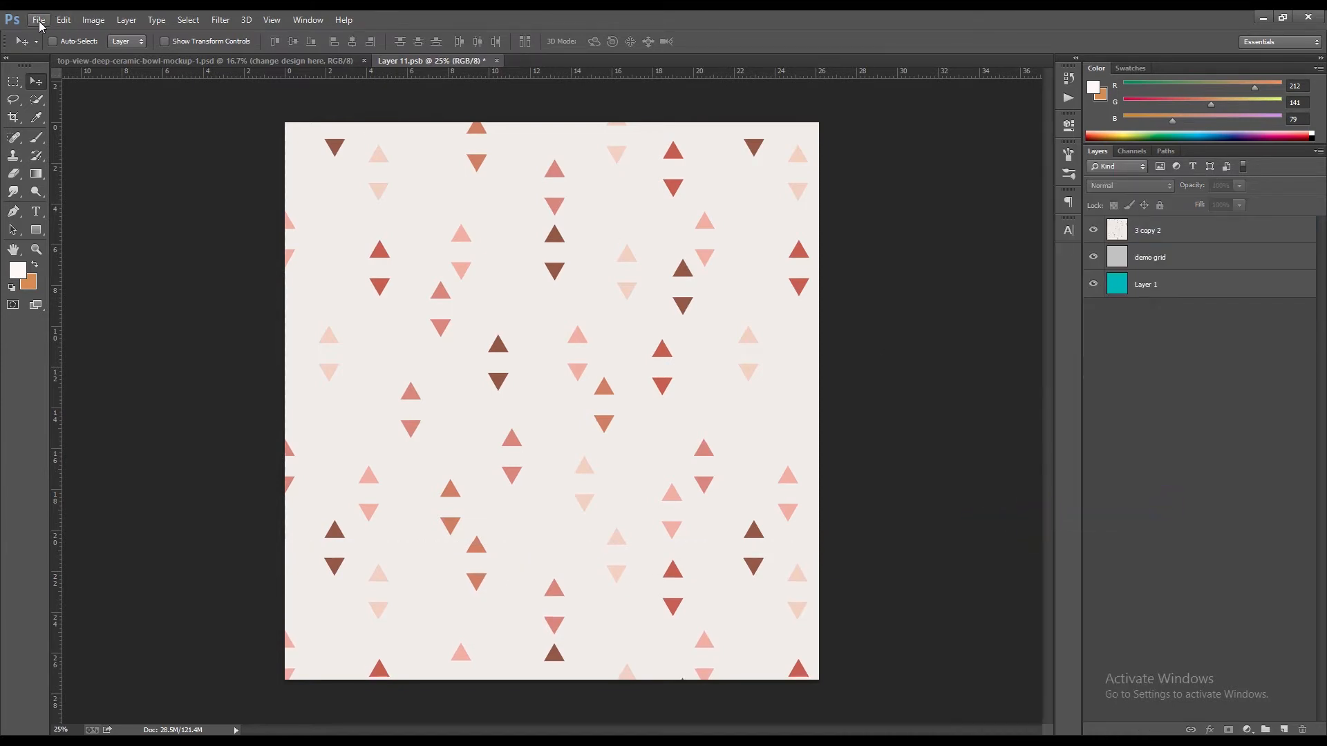
- Save and close the Layer 11.psb design, and save the bowl mockup document
click(39, 21)
click(44, 172)
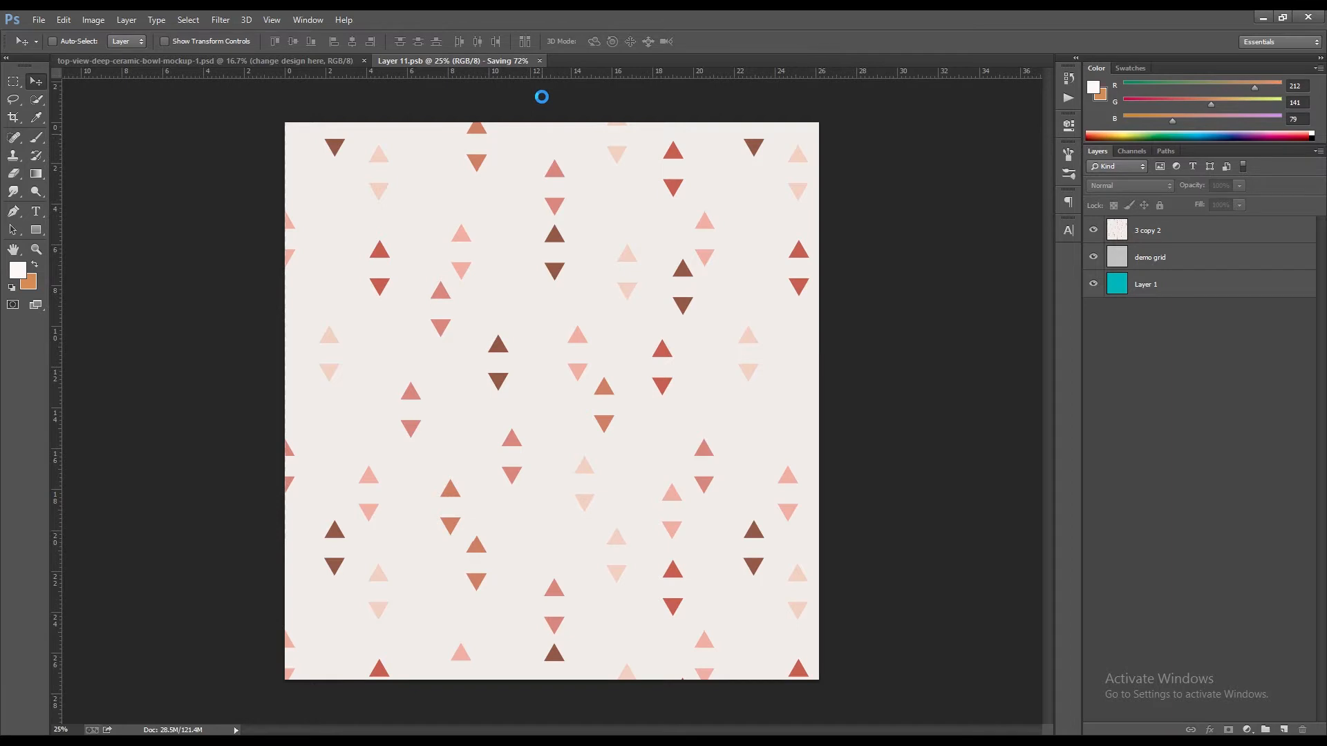
click(498, 61)
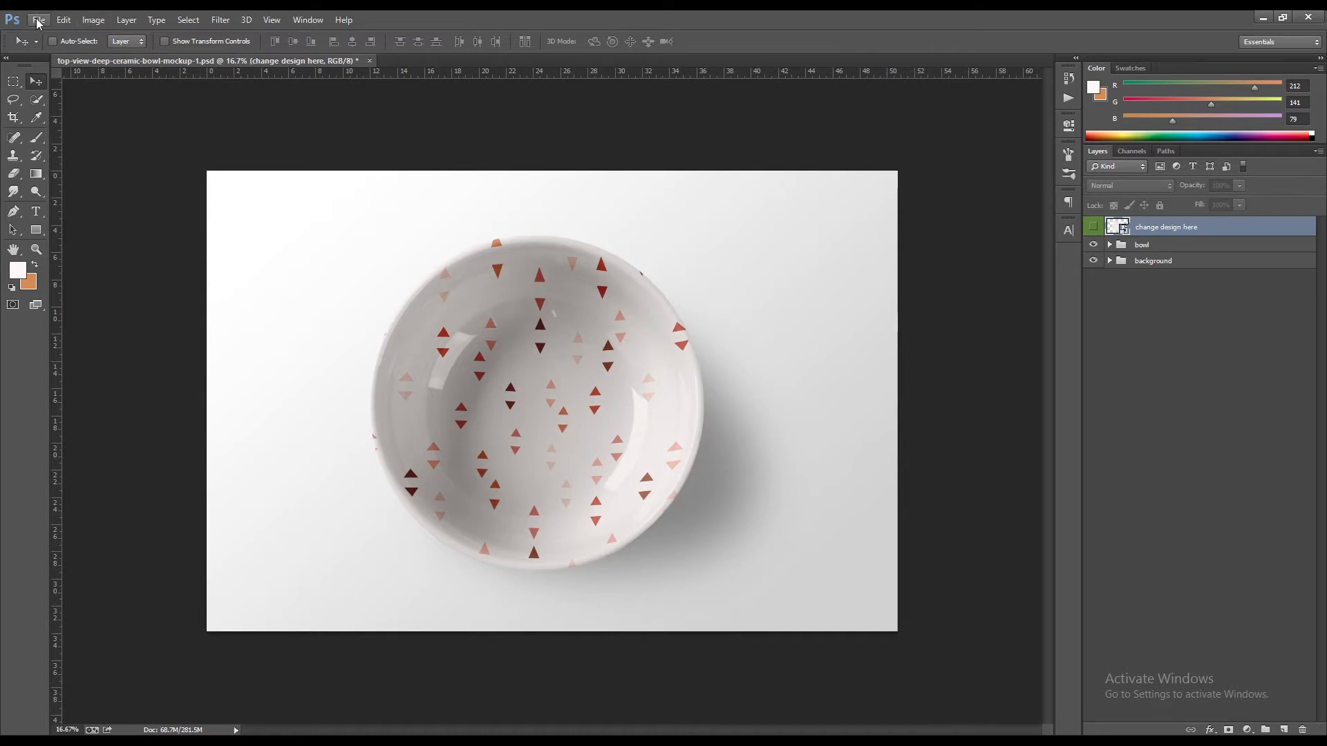
click(40, 21)
click(41, 169)
- In the bowl group, hide the design layer, show the "change color here" layer and set its fill to #d48d4f
click(1109, 244)
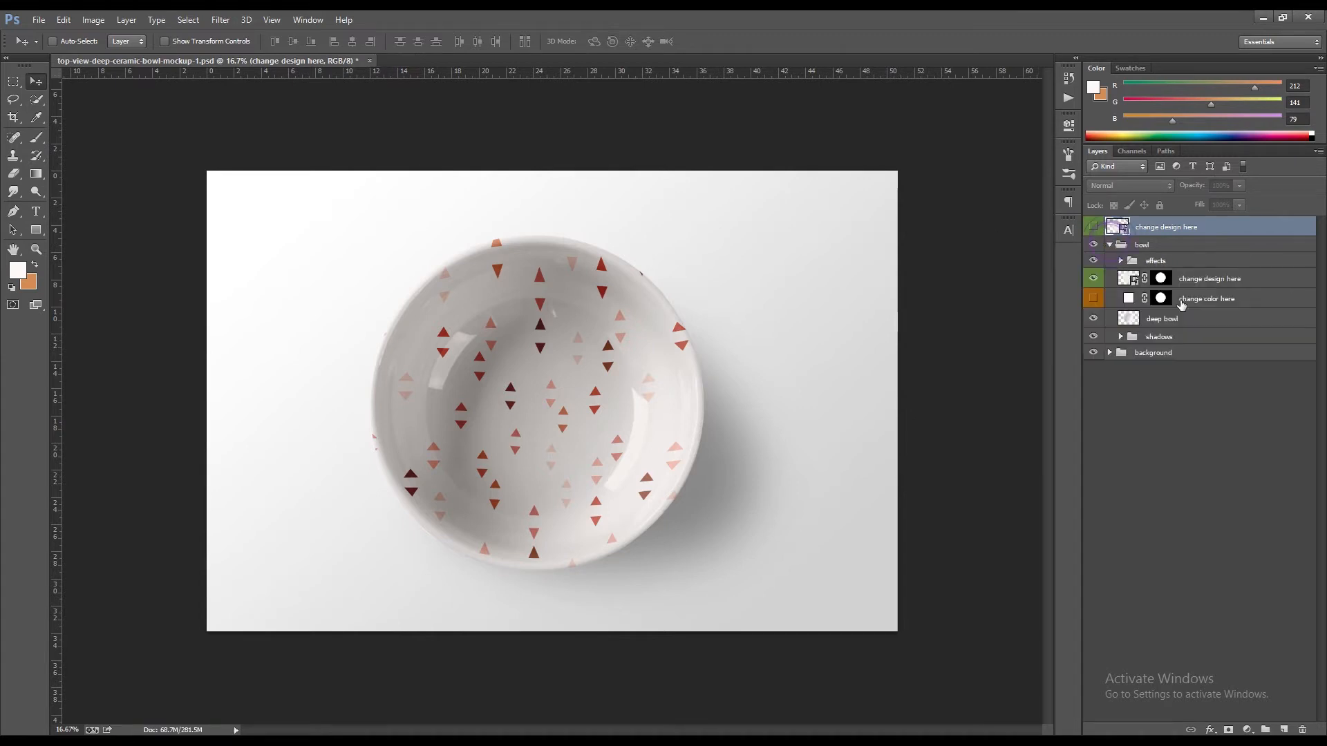
click(1093, 299)
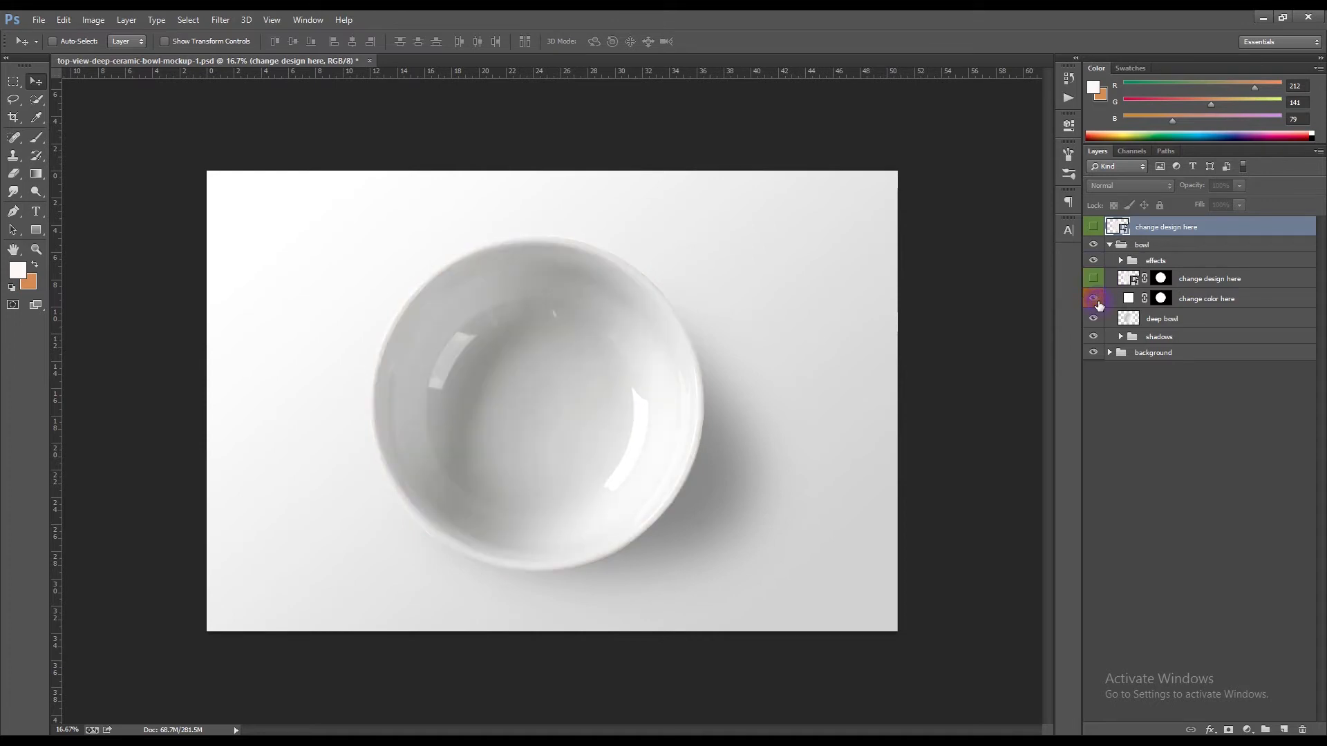
double_click(1131, 300)
click(28, 281)
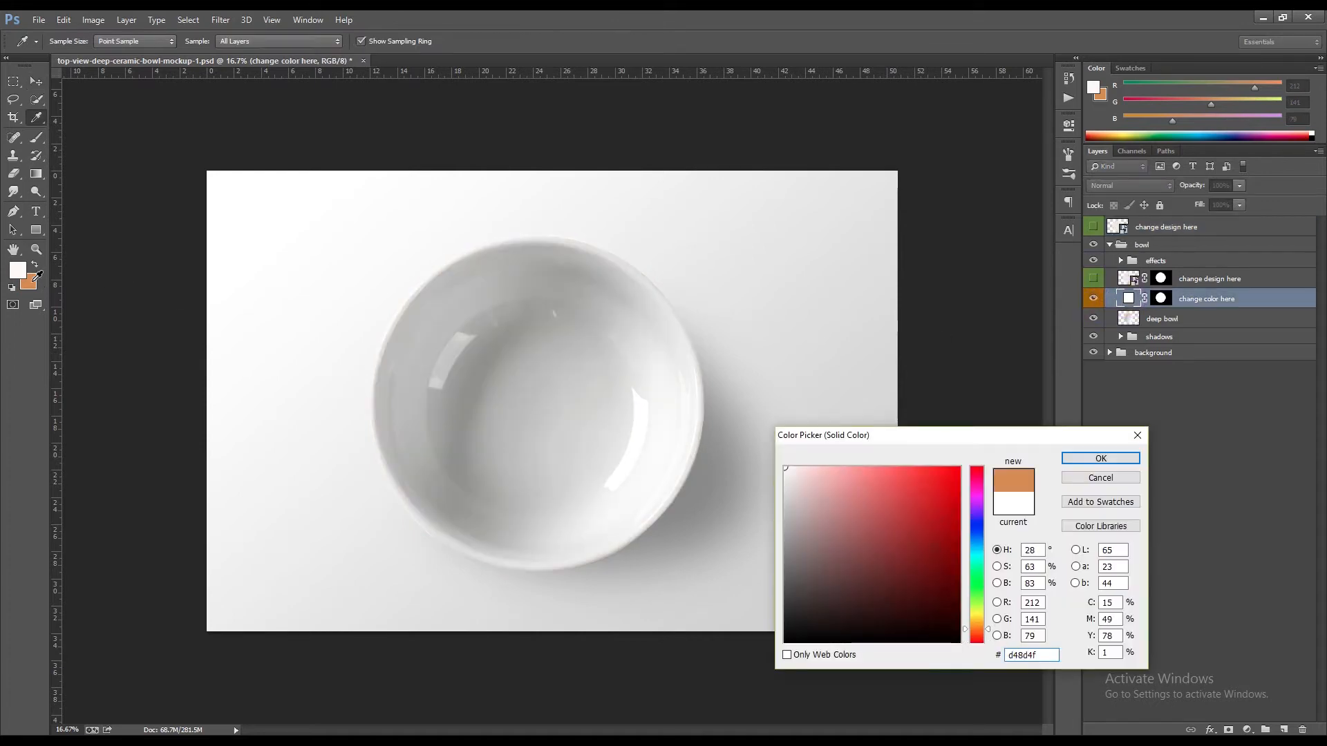
click(1100, 458)
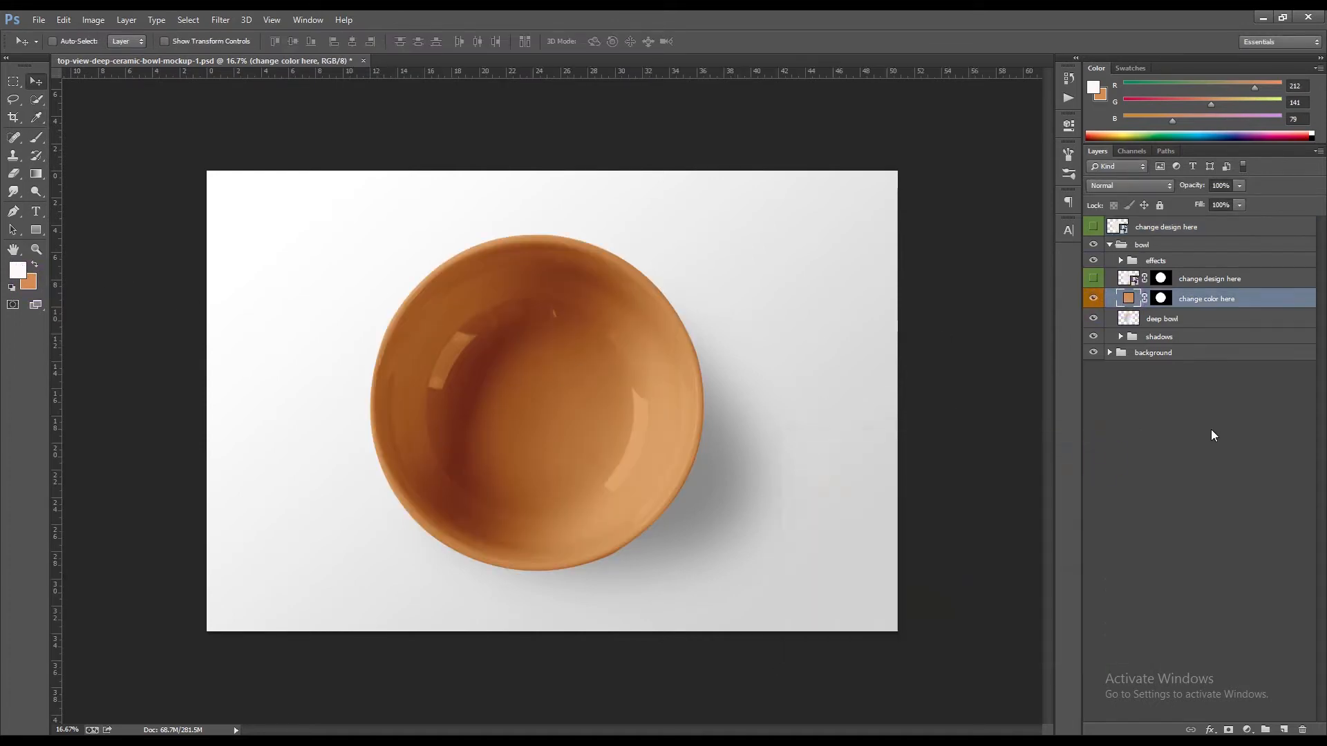
- Save the recoloured bowl mockup and collapse the bowl group
click(36, 20)
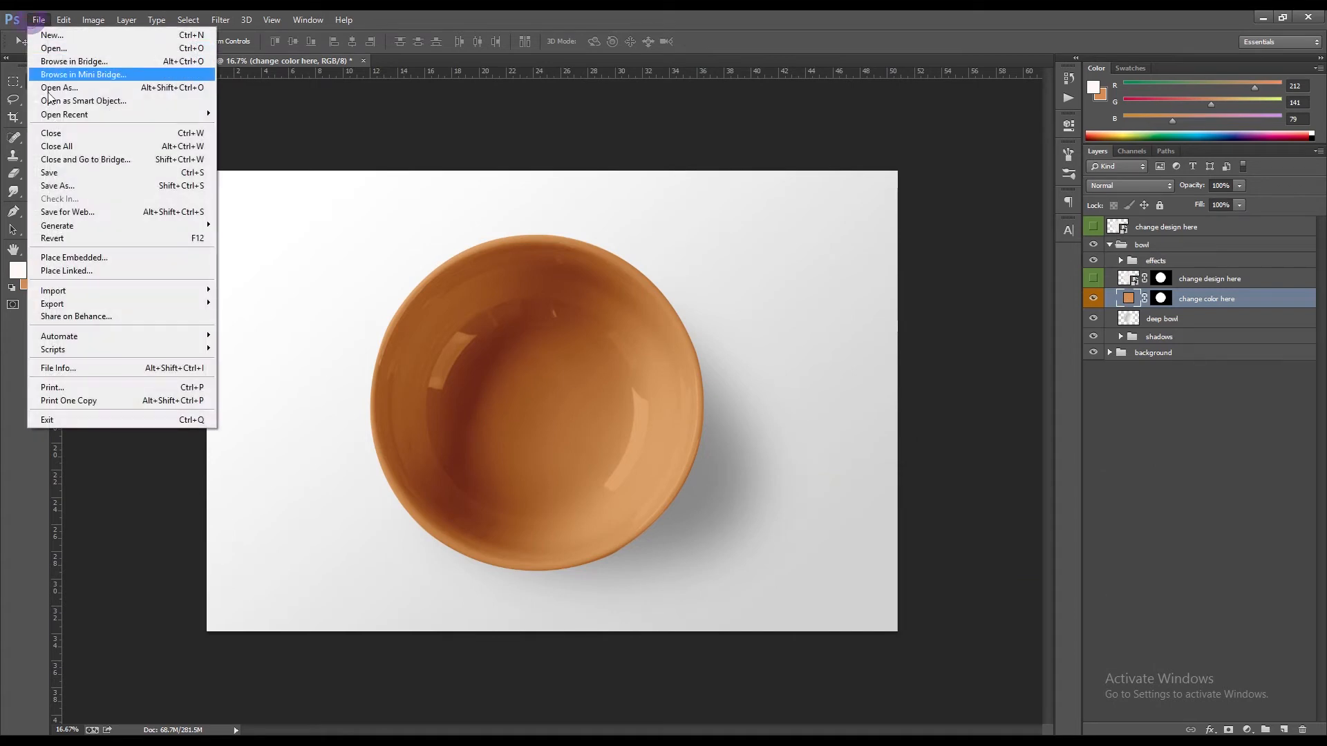
click(60, 171)
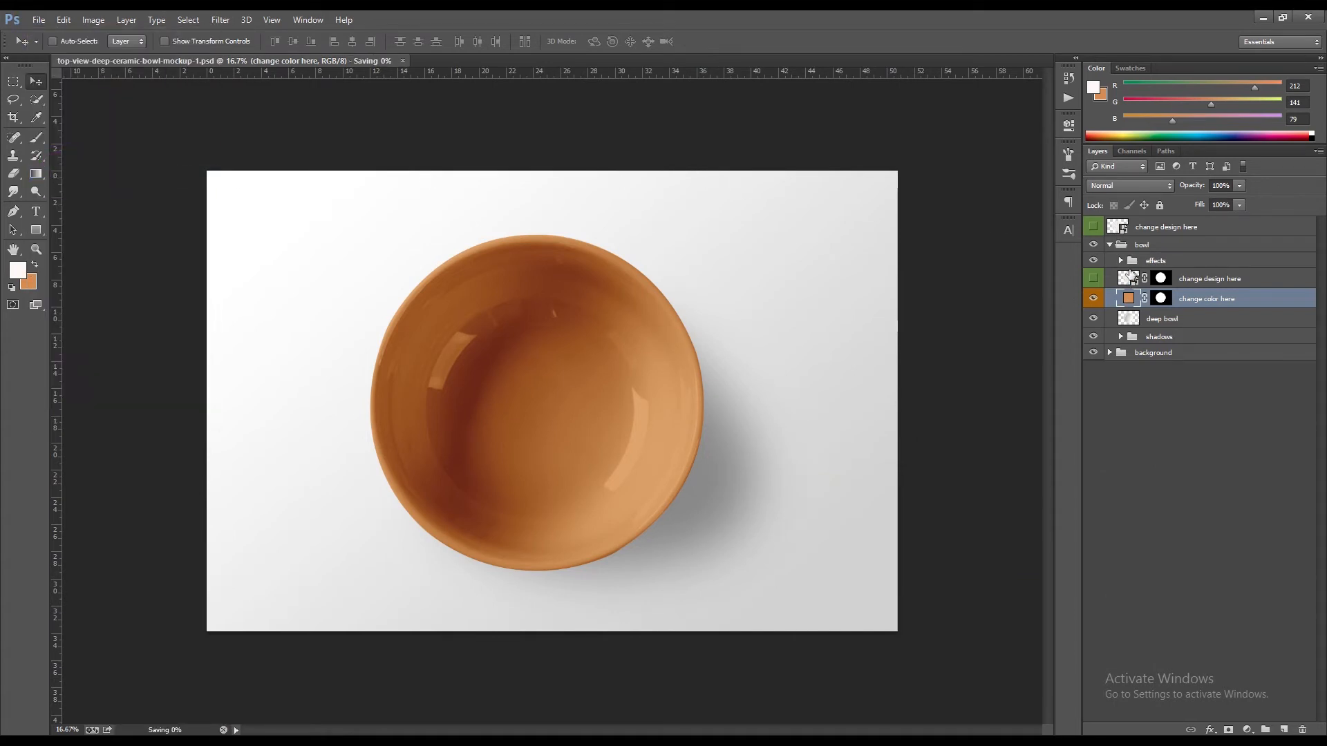
click(1109, 244)
click(1166, 372)
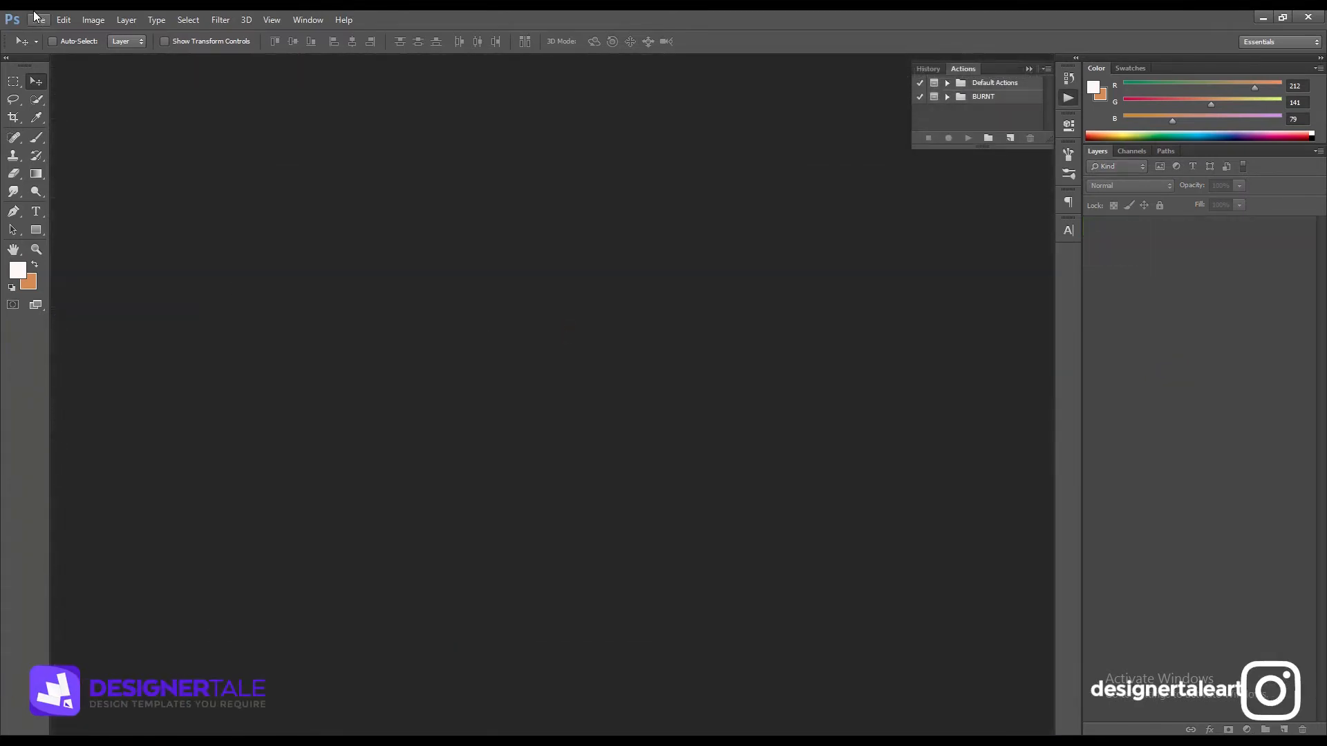
- Open the file top-view-deep-ceramic-bowl-mockup-2
click(39, 20)
click(49, 48)
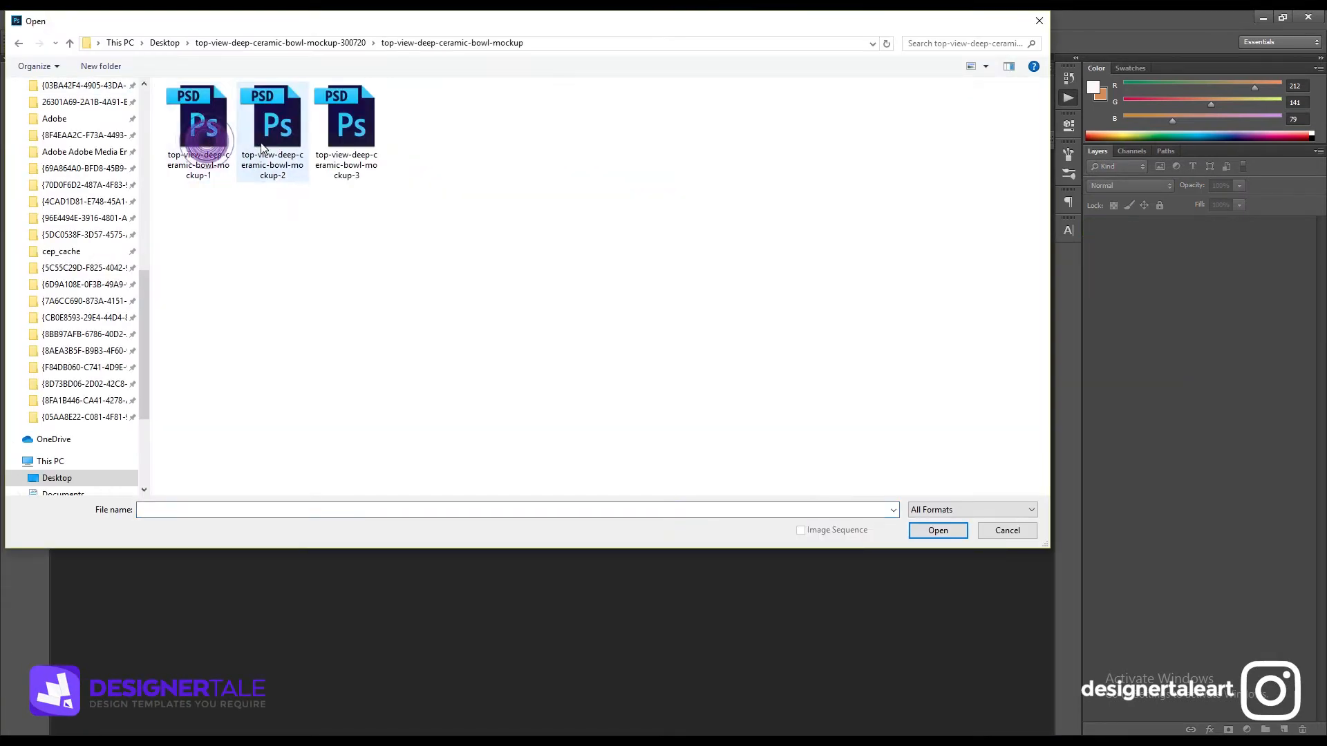
double_click(274, 138)
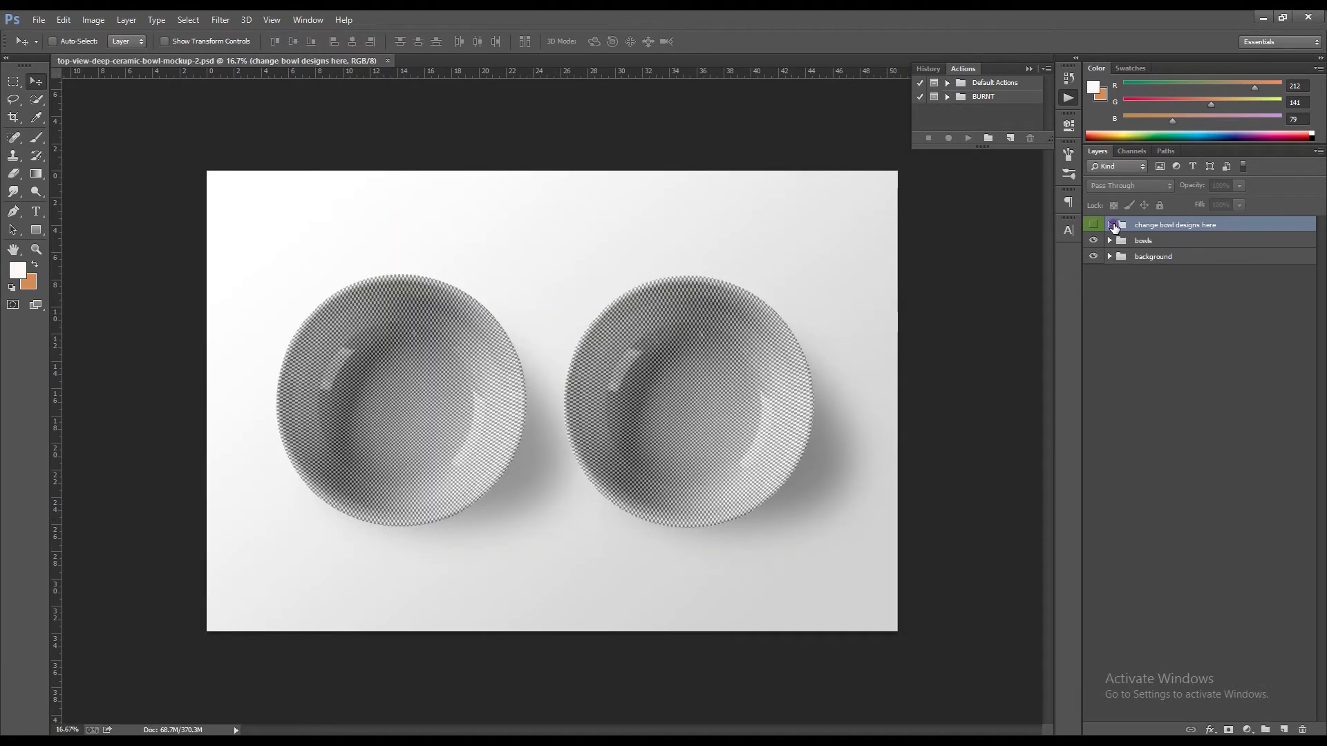
- Expand the "change bowl designs here" and "bowls" groups, including bowl subgroups 1 and 2
click(1110, 225)
click(1111, 281)
click(1120, 297)
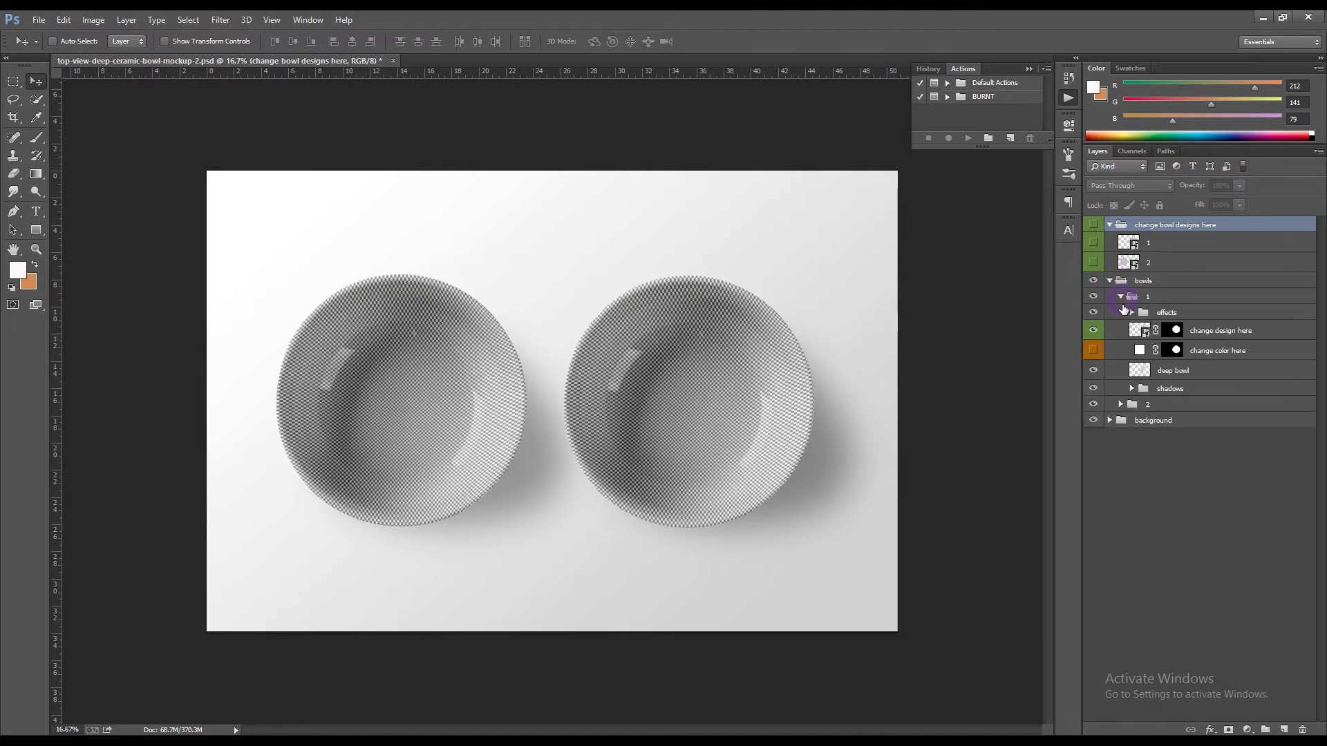
click(1120, 404)
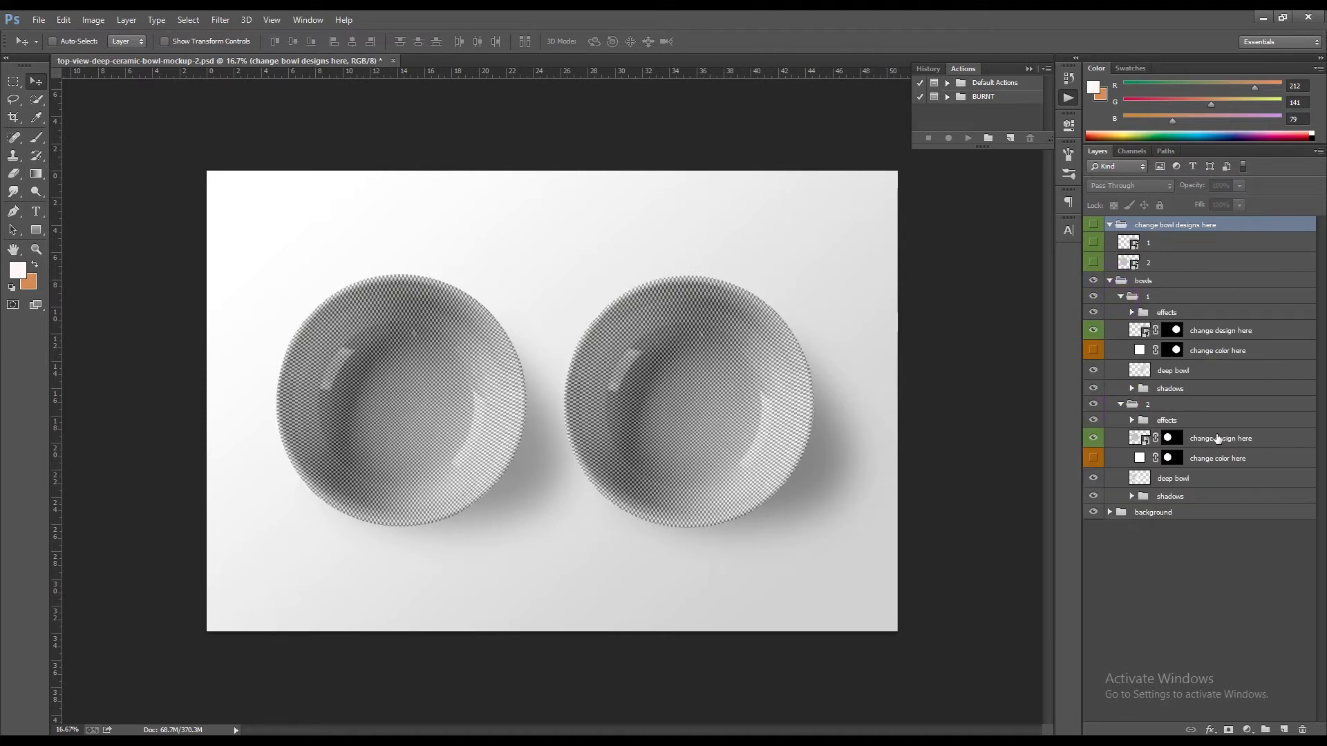
- Open design smart object 1, embed pattern 6 at full canvas size, and save and close it
double_click(1135, 248)
click(719, 324)
click(39, 20)
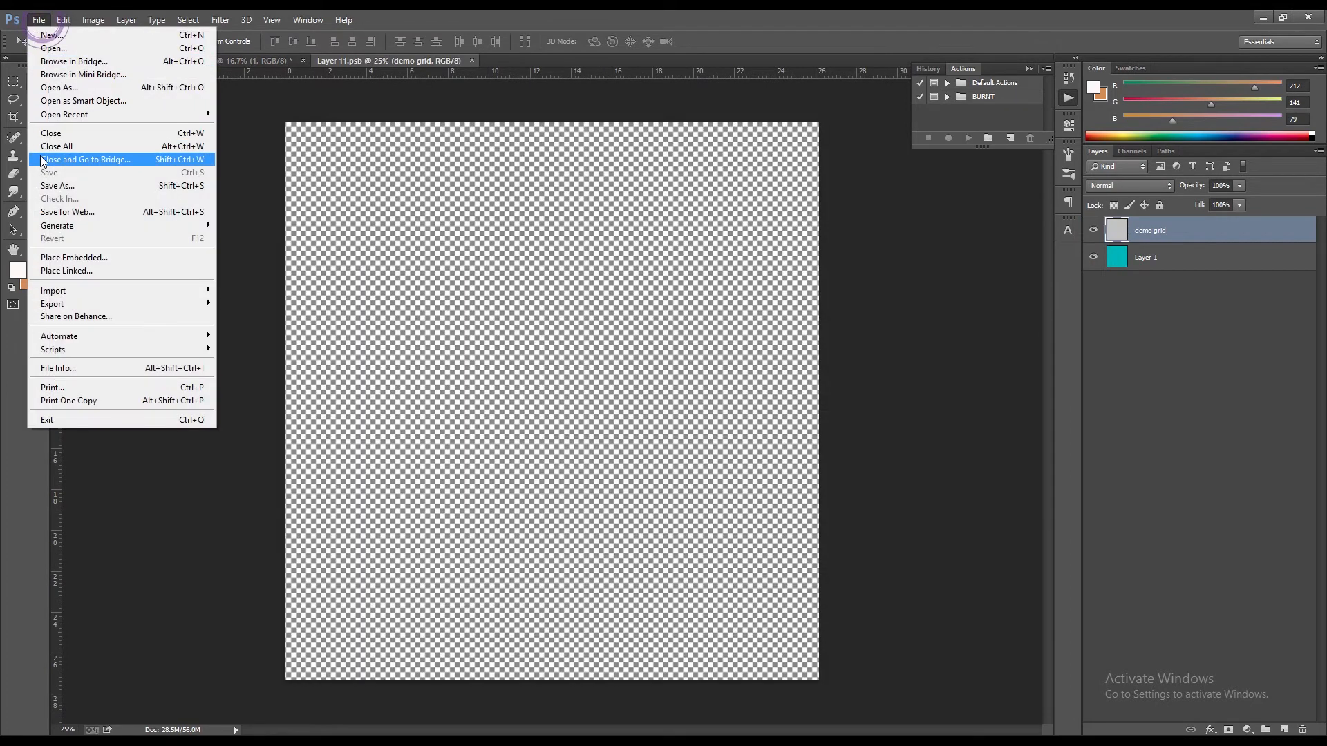
click(55, 258)
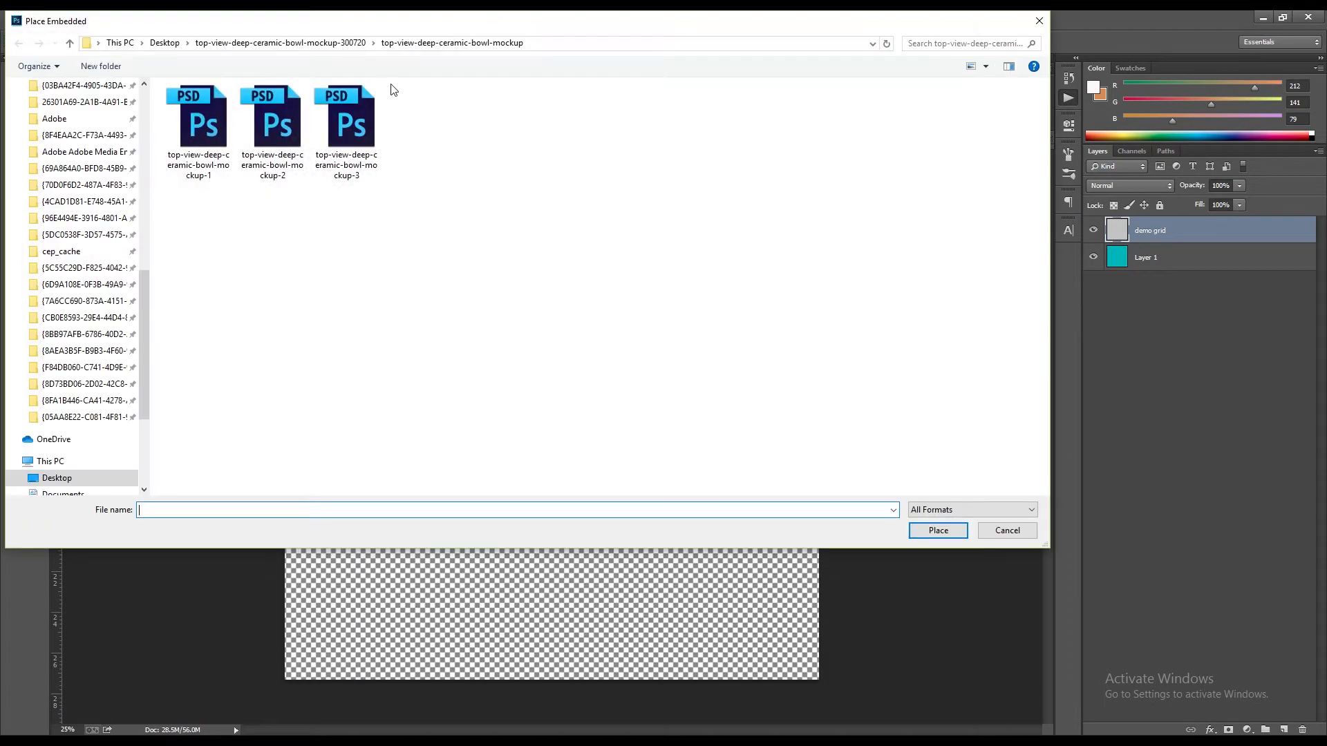
double_click(484, 120)
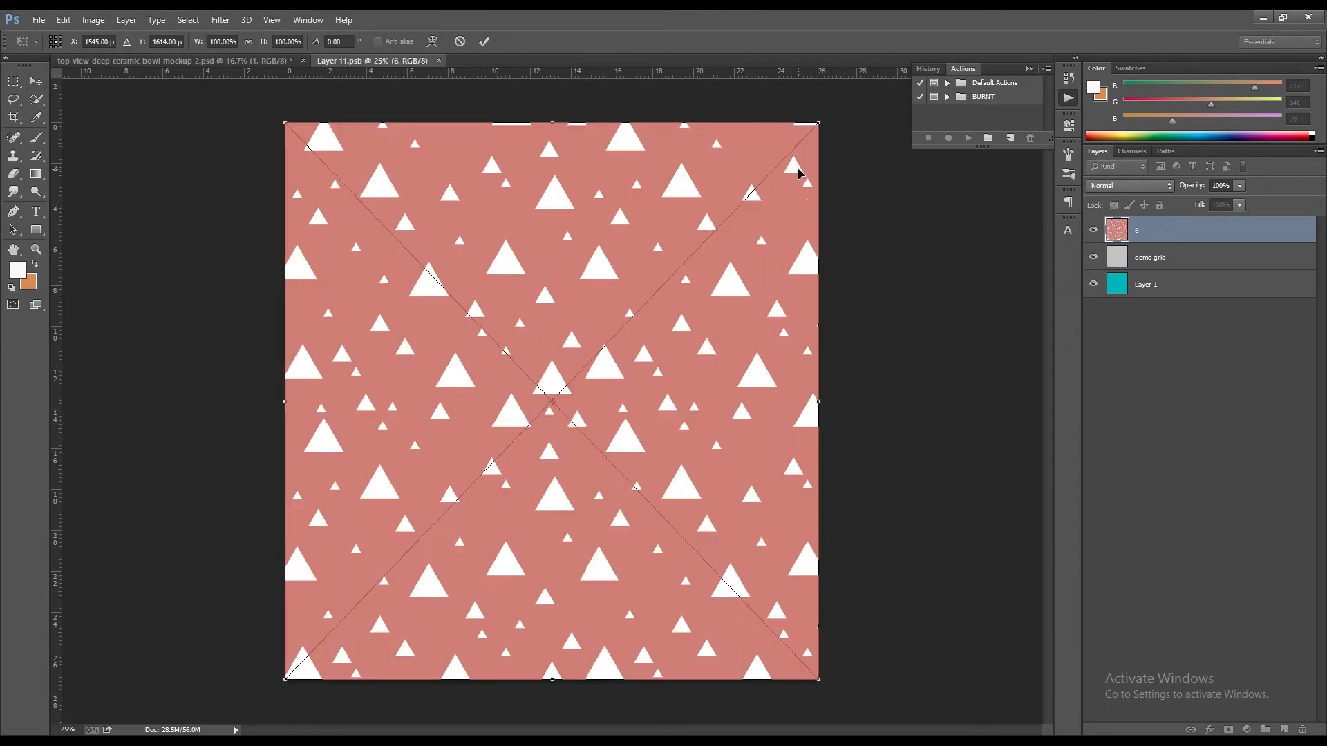
key(Return)
click(443, 61)
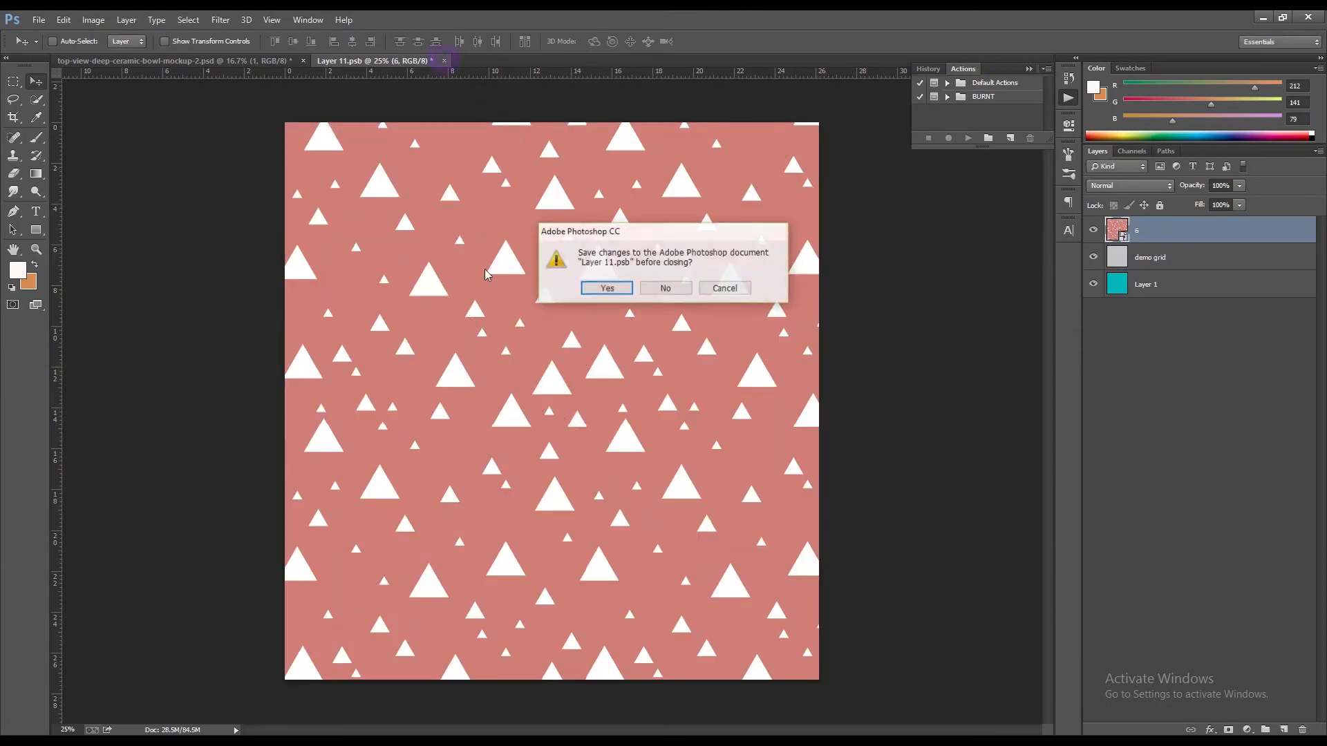
click(606, 288)
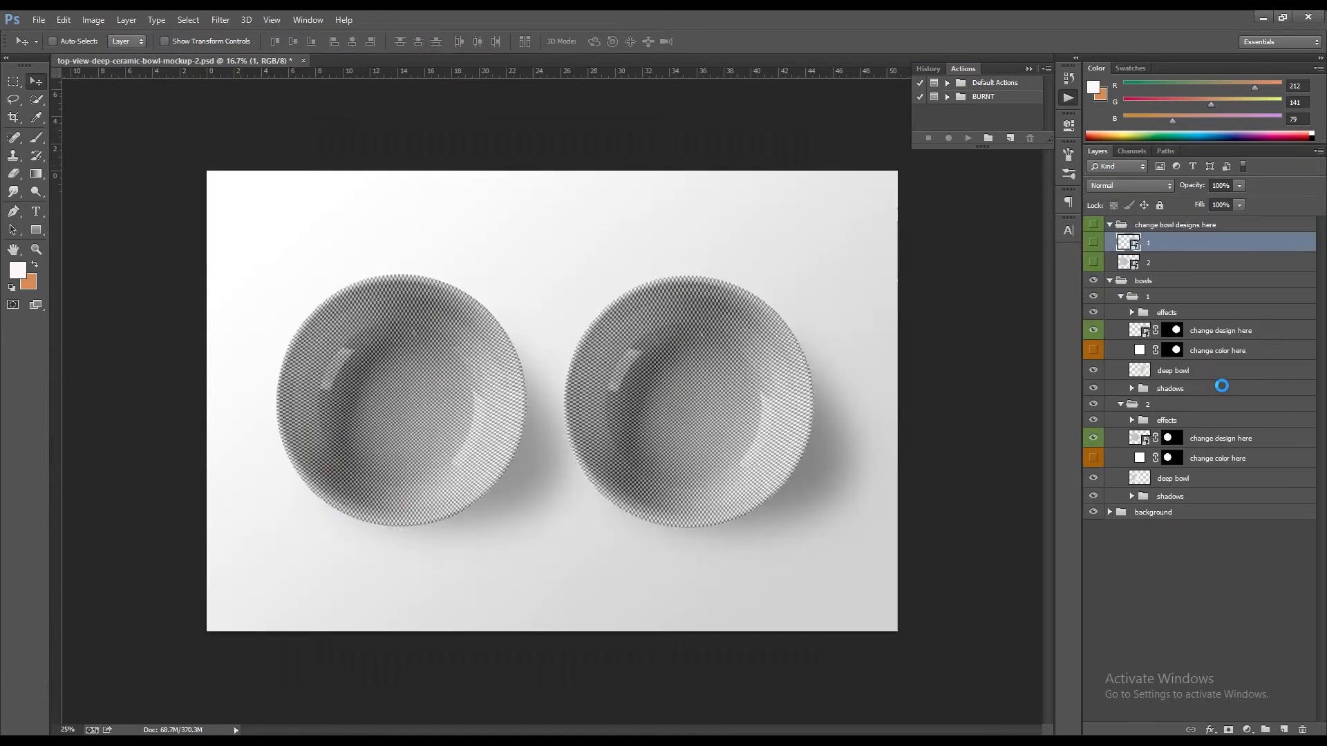
- Open design smart object 2 and place pattern 4 in it as an embedded image
double_click(1134, 263)
click(712, 319)
click(38, 19)
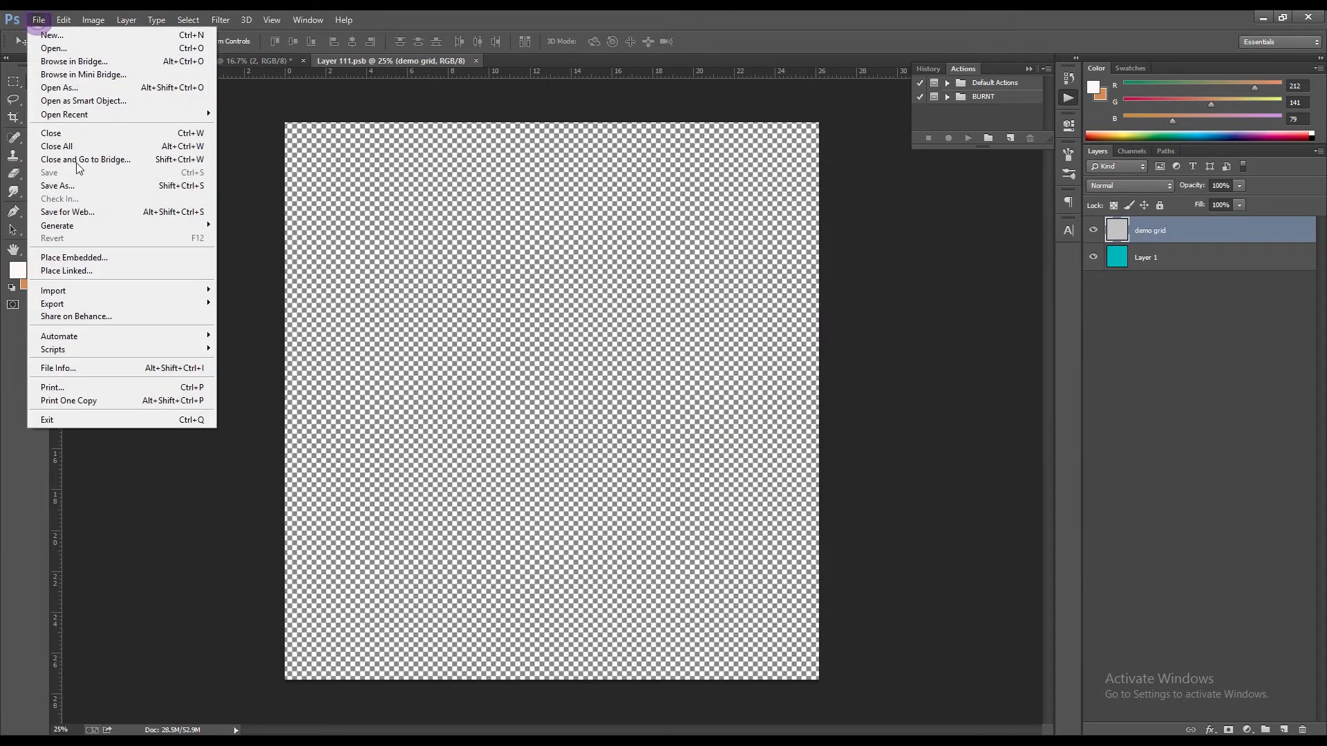
click(79, 258)
double_click(324, 122)
- Scale pattern 4 down into the canvas's upper-left area and place a copy beside it to span the width
drag(811, 133, 770, 178)
drag(581, 325, 542, 271)
drag(726, 136, 696, 157)
drag(512, 228, 758, 198)
key(Return)
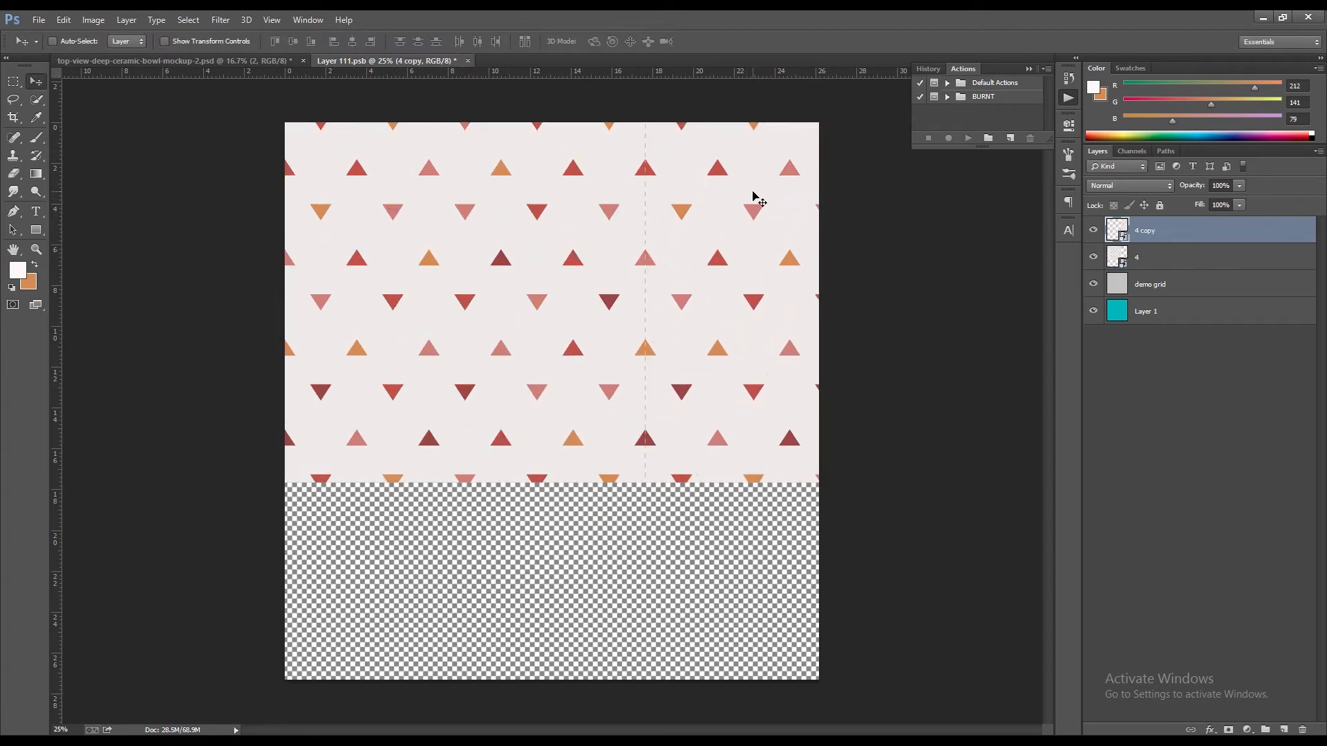
- Duplicate the two pattern 4 tiles into the empty lower area and merge all four tile layers
shift+click(1164, 259)
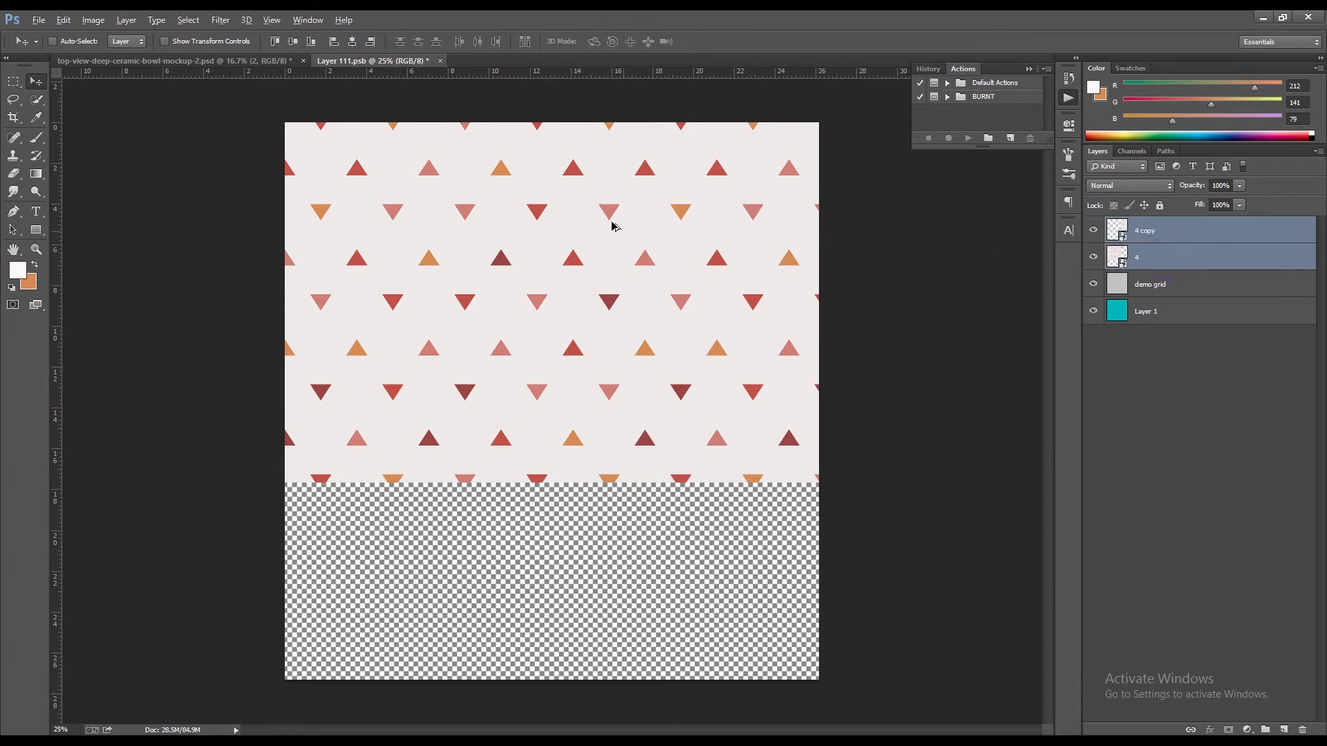
drag(552, 150, 554, 512)
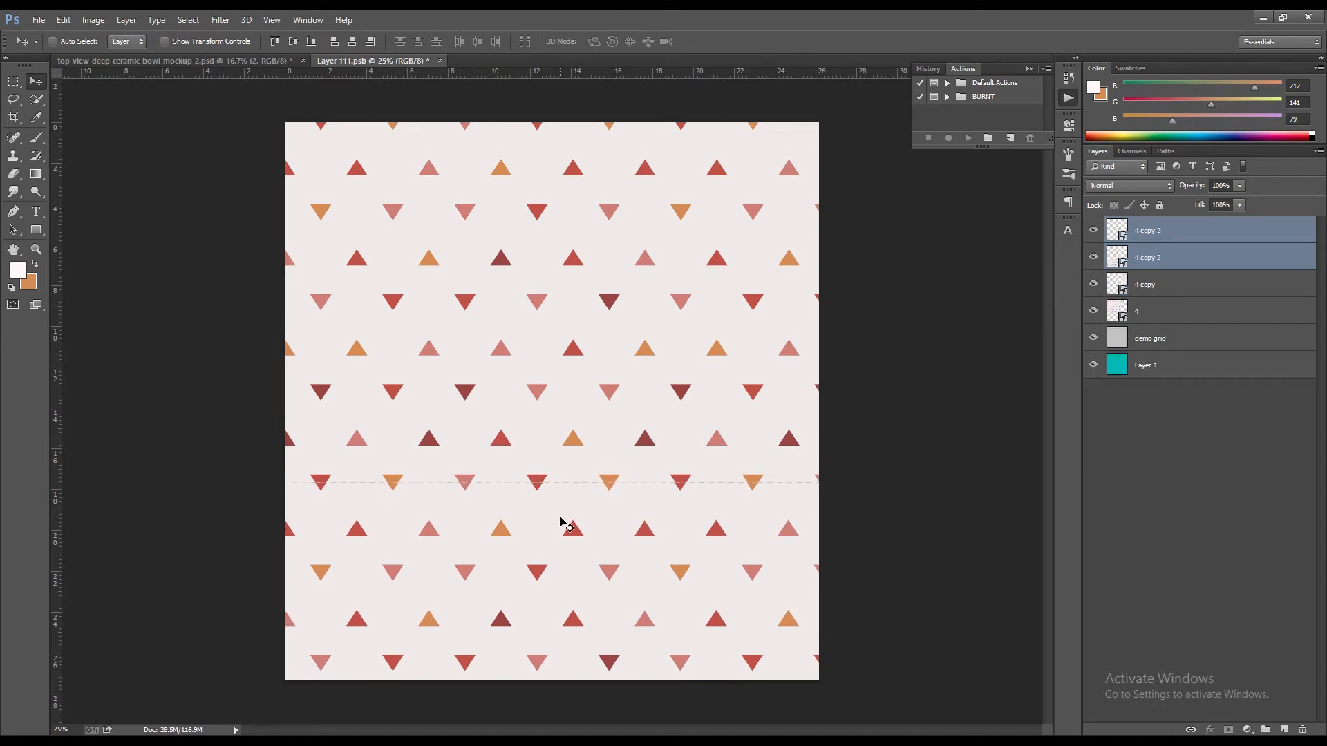
click(1184, 230)
shift+click(1188, 311)
right_click(1189, 311)
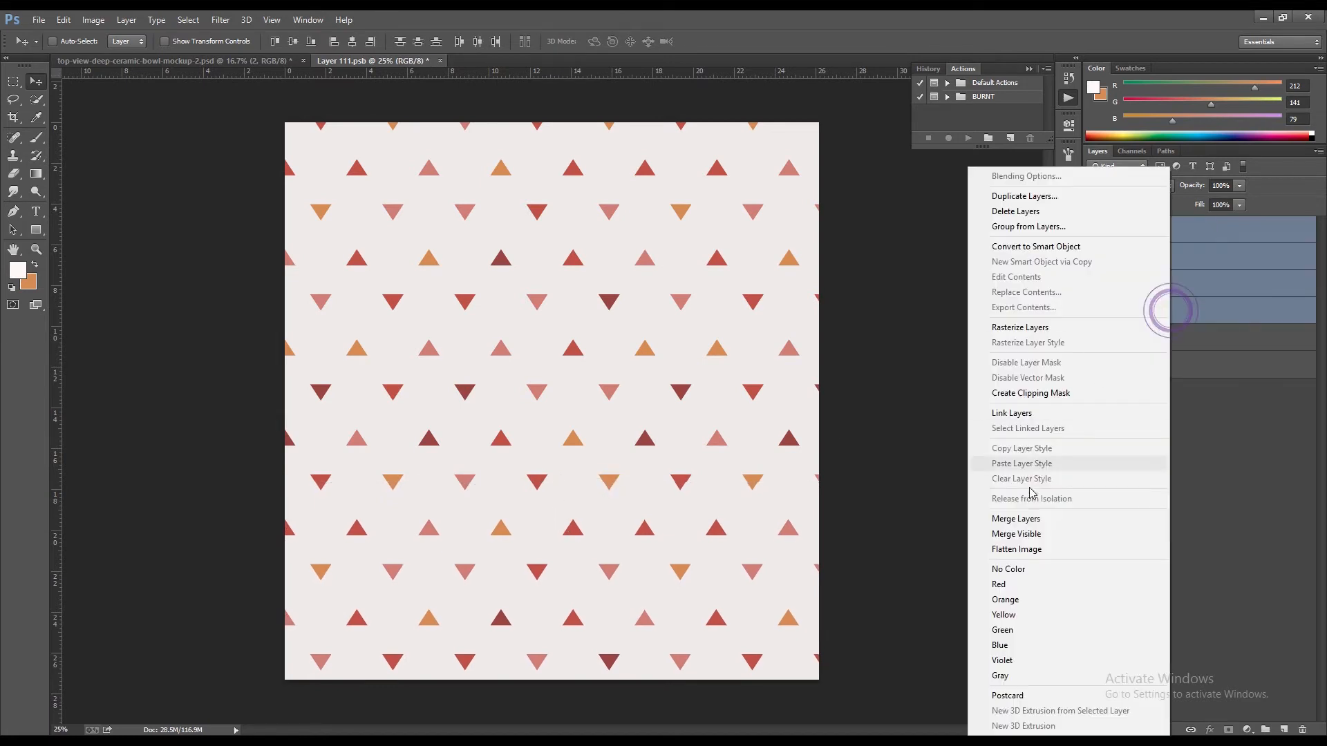
click(1019, 519)
- Save and close Layer 111.psb to update the second bowl's design
click(38, 20)
click(62, 175)
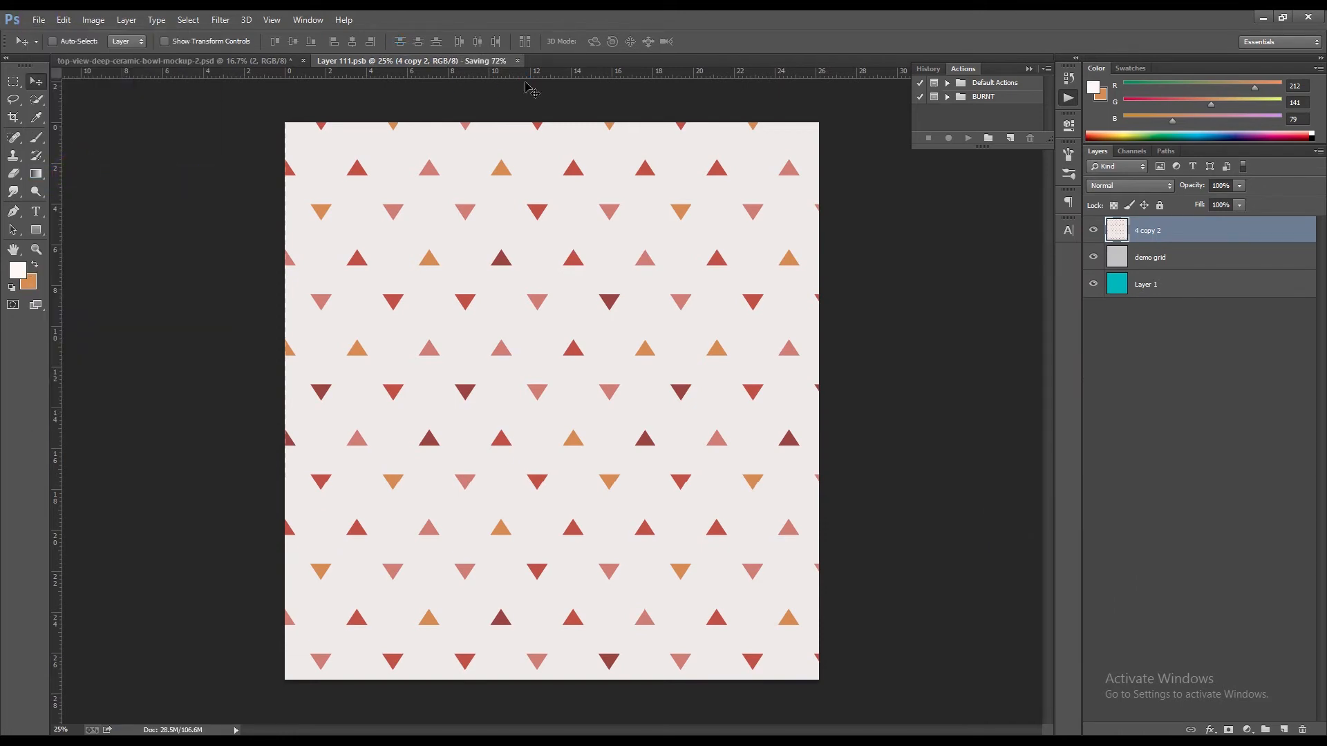
click(468, 62)
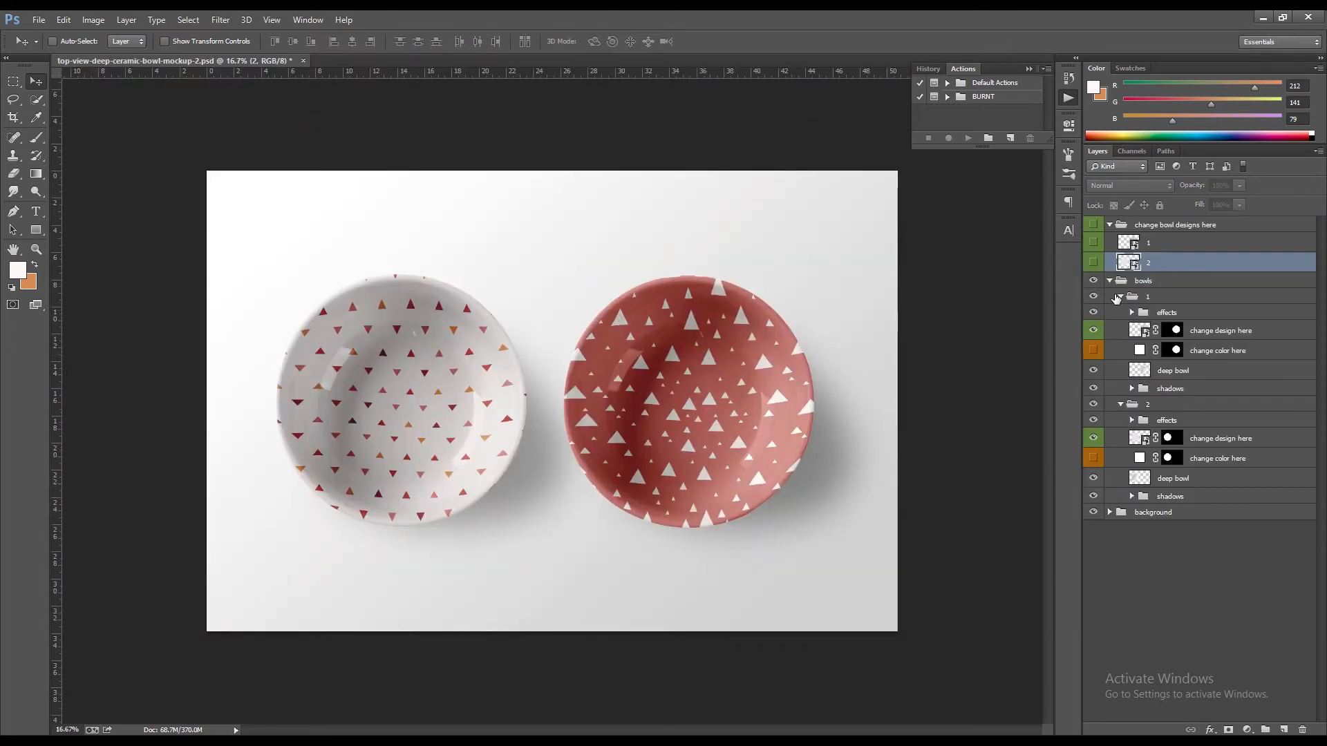
- Collapse the bowls and "change bowl designs here" groups and save the two-bowl mockup
click(1119, 296)
click(1120, 312)
click(1109, 280)
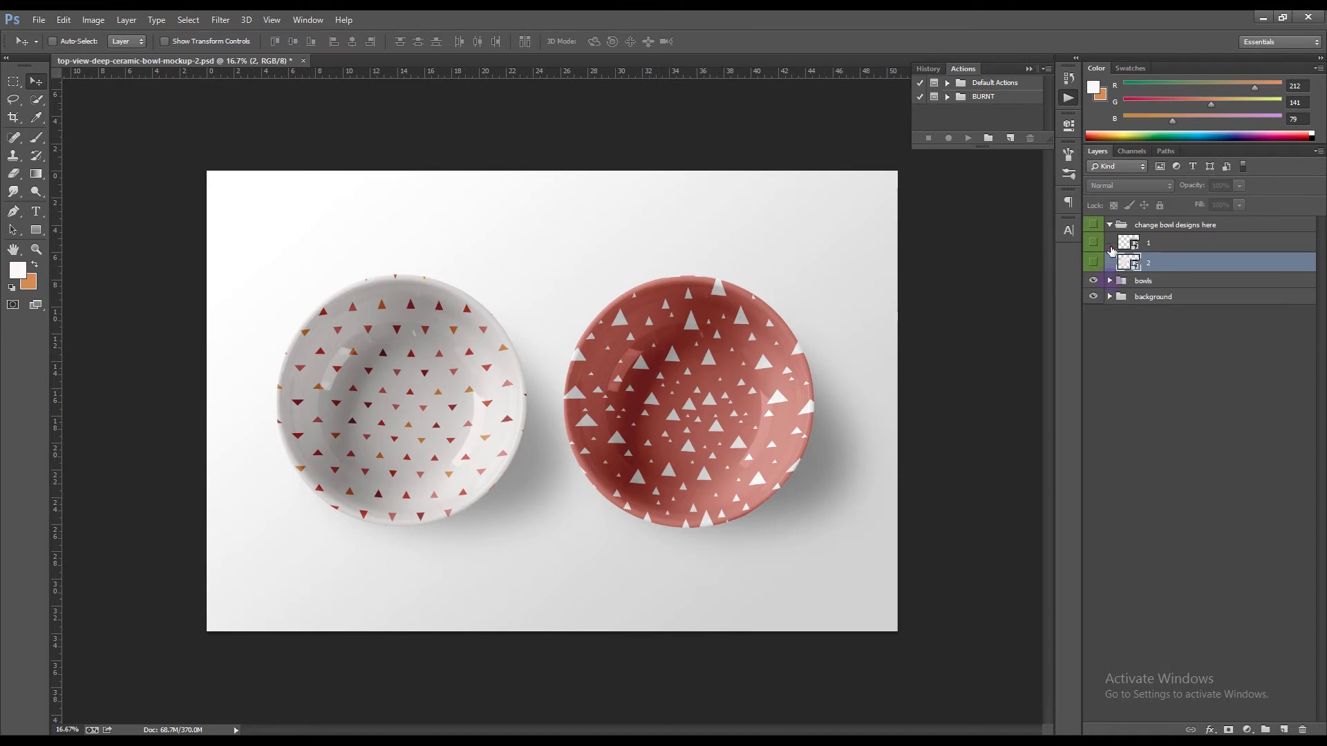
click(1109, 225)
click(39, 20)
click(66, 173)
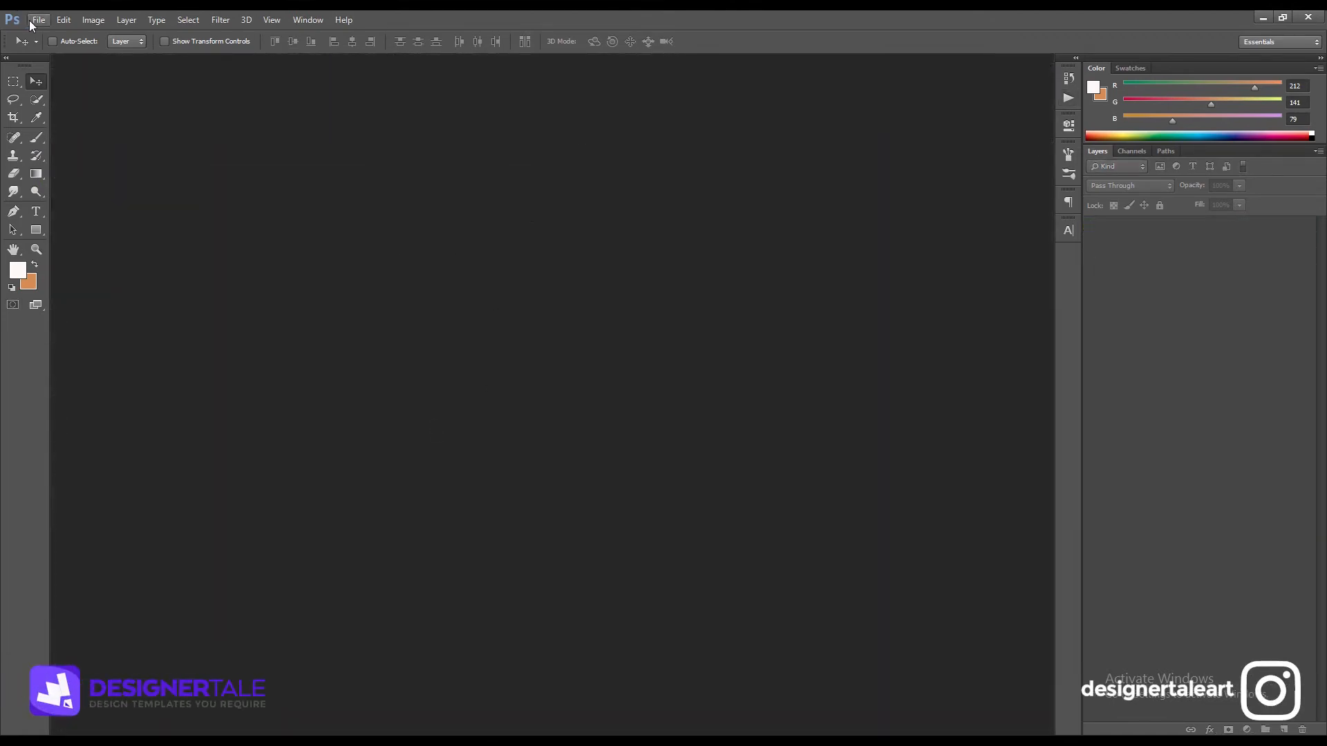
- Open the file top-view-deep-ceramic-bowl-mockup-3 and select its bowls group
click(39, 19)
click(43, 49)
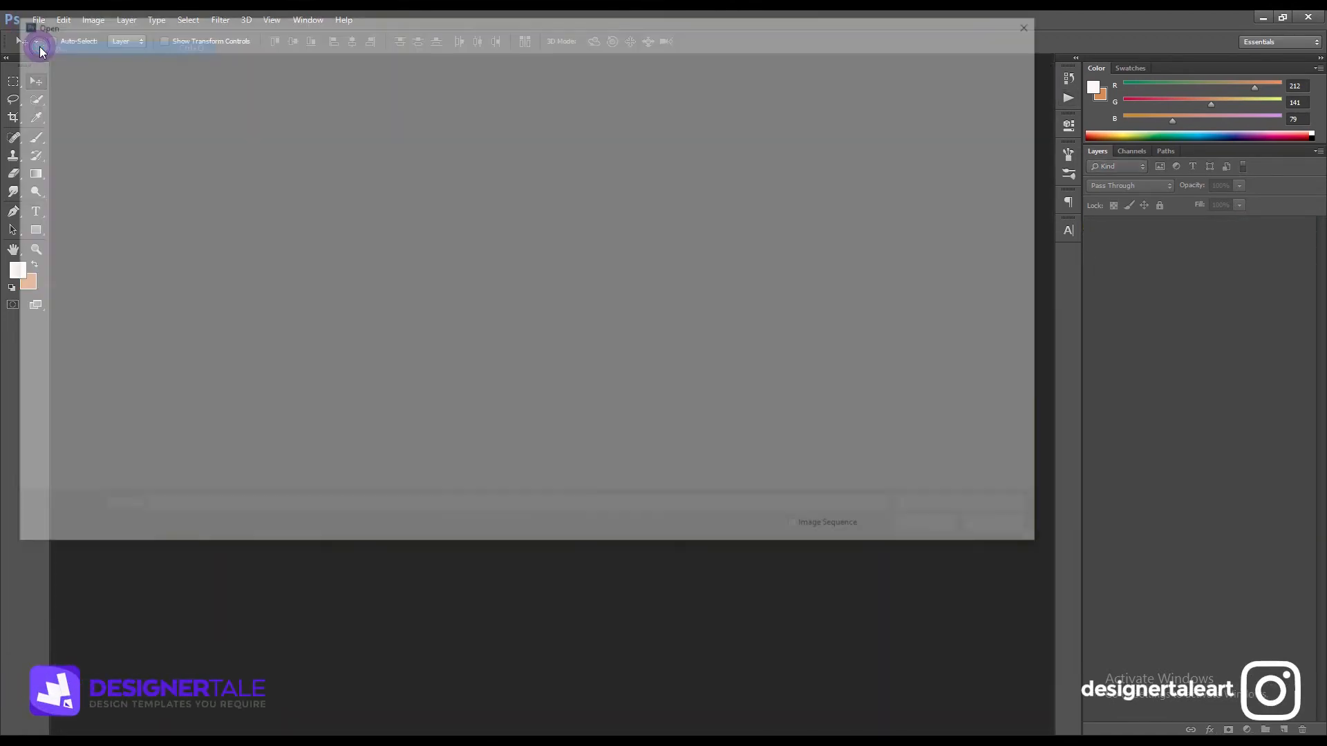
double_click(371, 128)
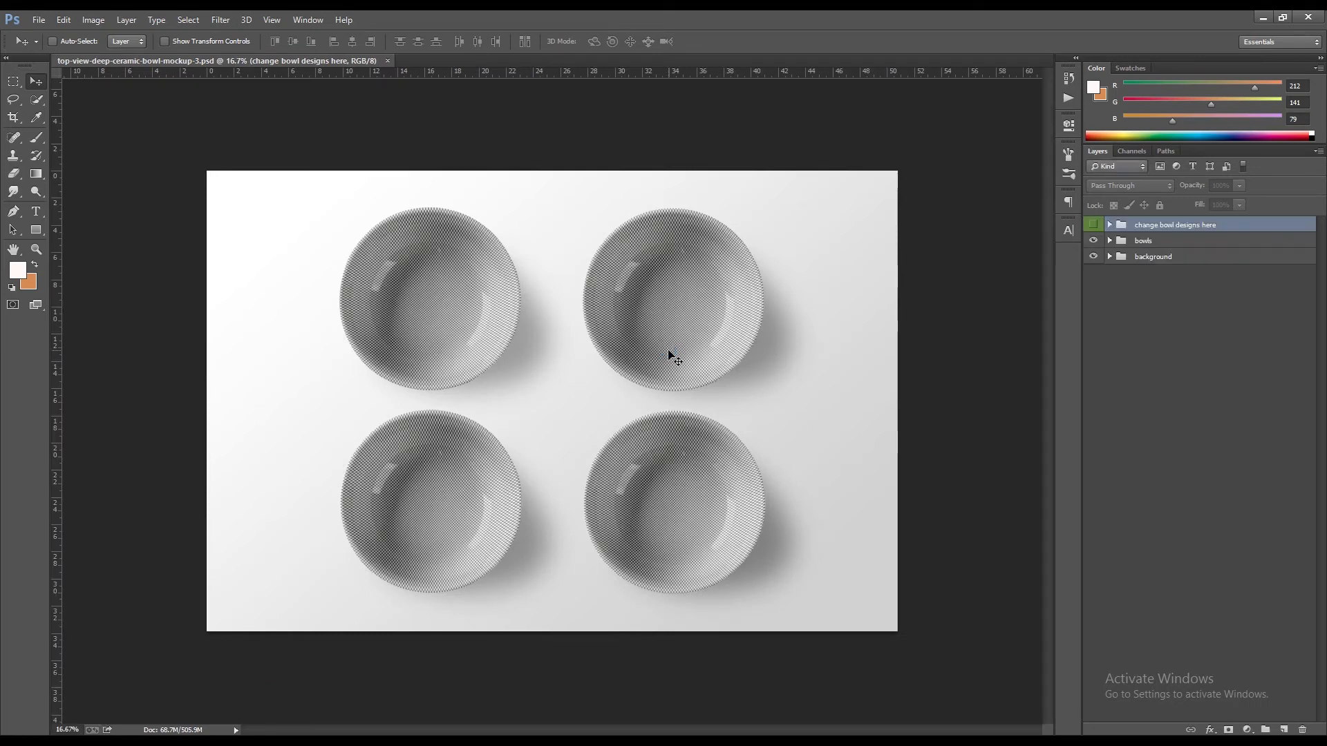
click(1113, 242)
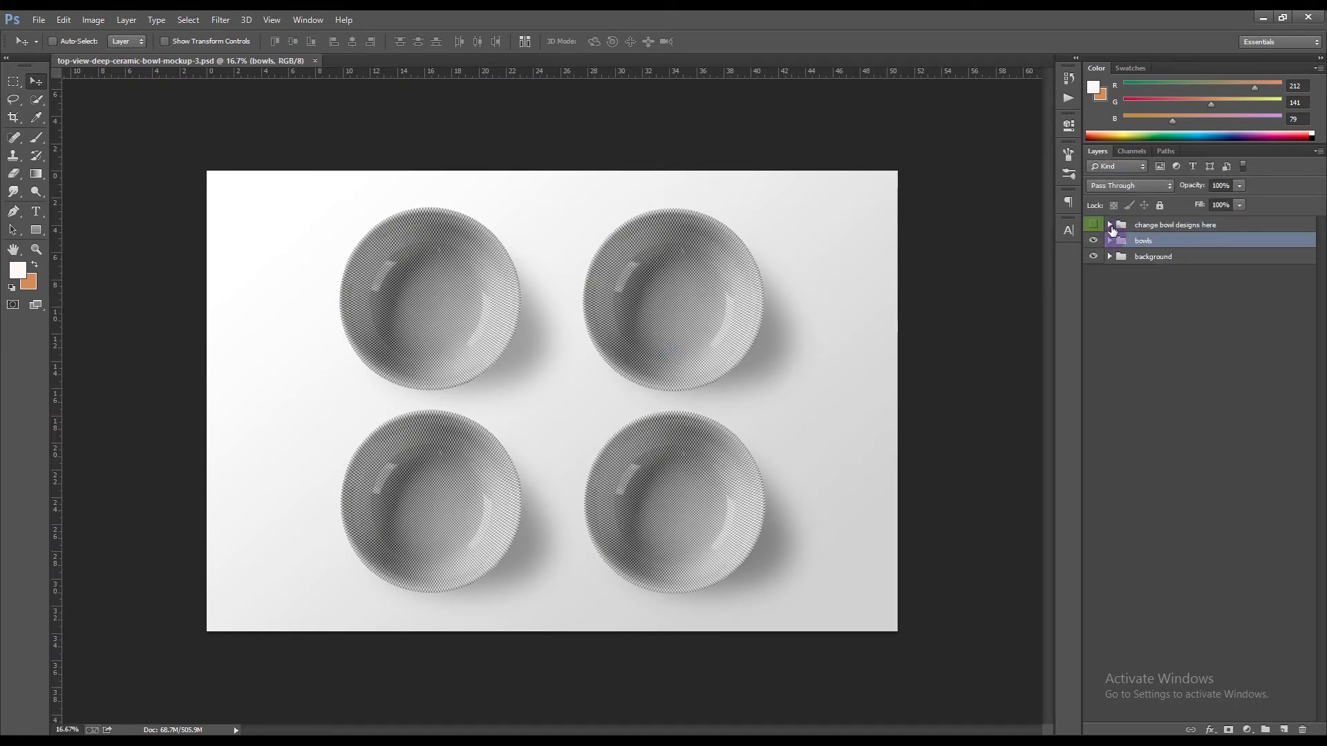
- Expand the "change bowl designs here" and bowls groups along with the four numbered bowl subgroups
click(1109, 224)
click(1112, 319)
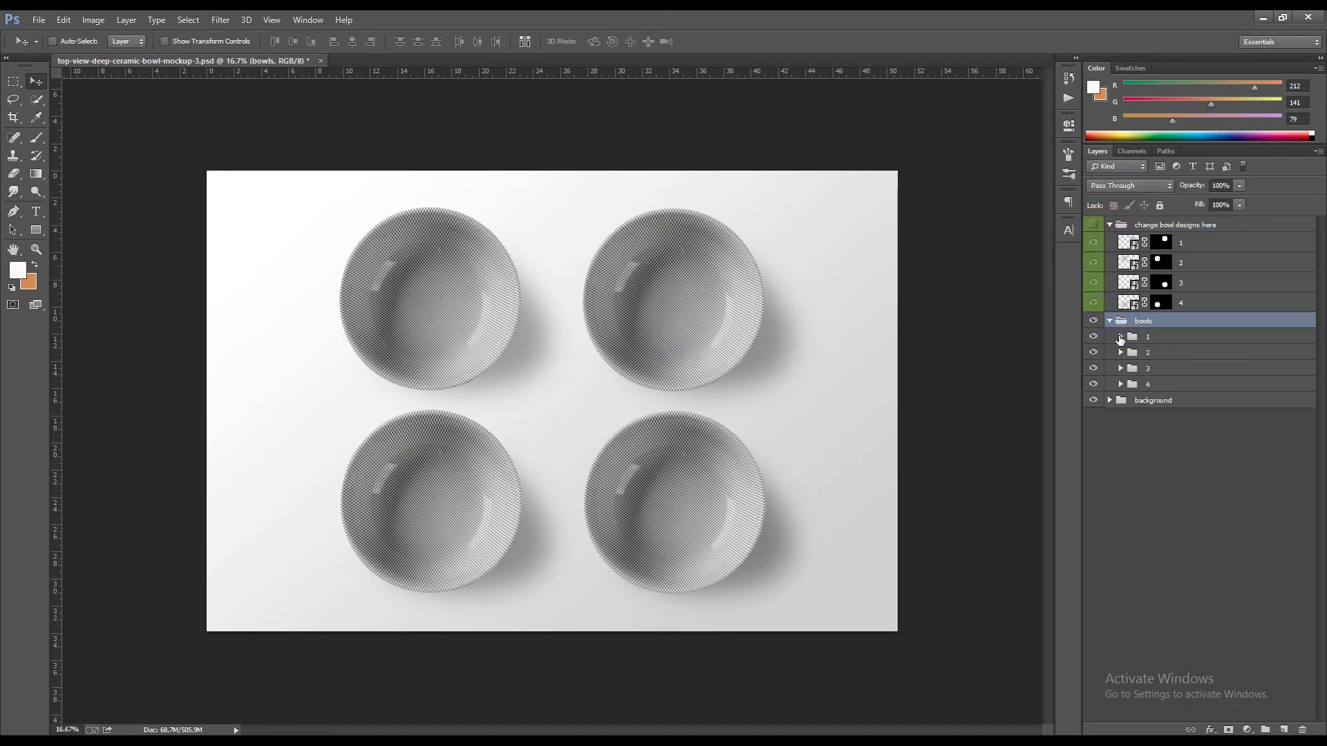
click(1119, 338)
click(1121, 445)
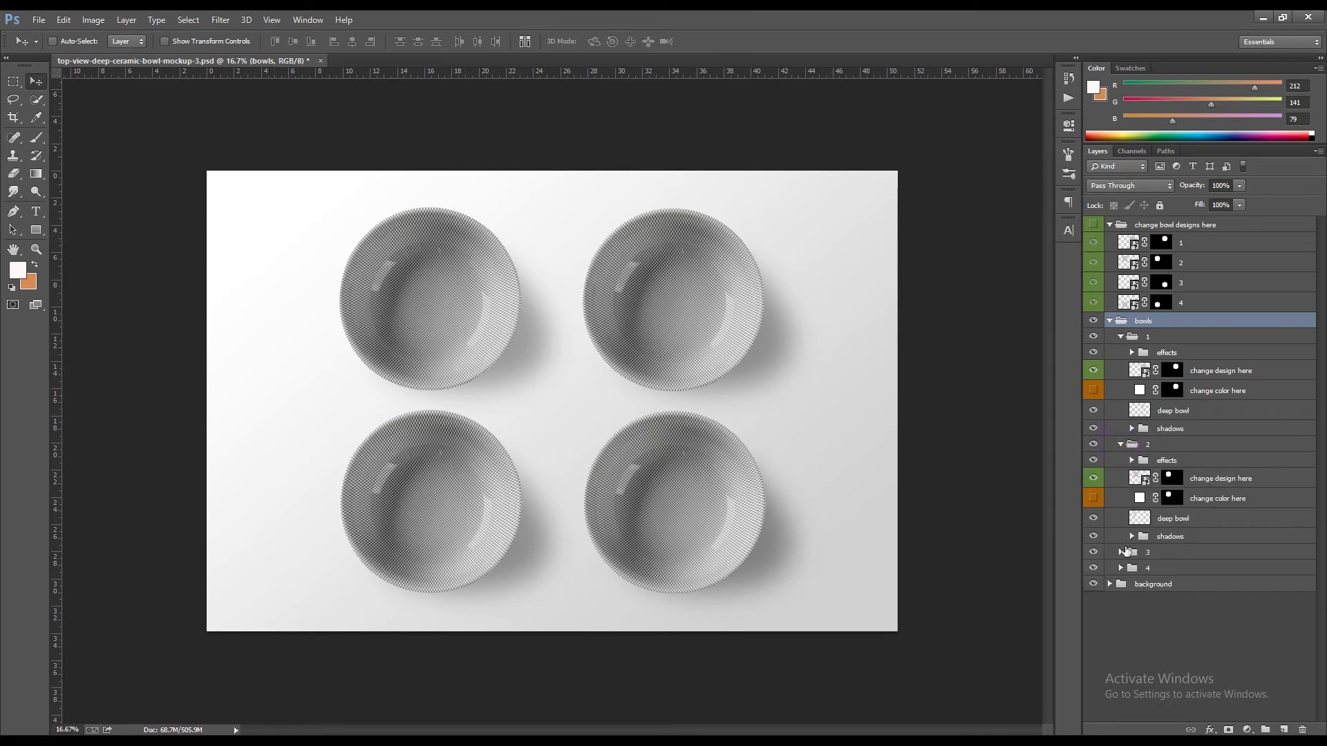
click(1121, 552)
click(1120, 660)
scroll(1161, 326, up, 3)
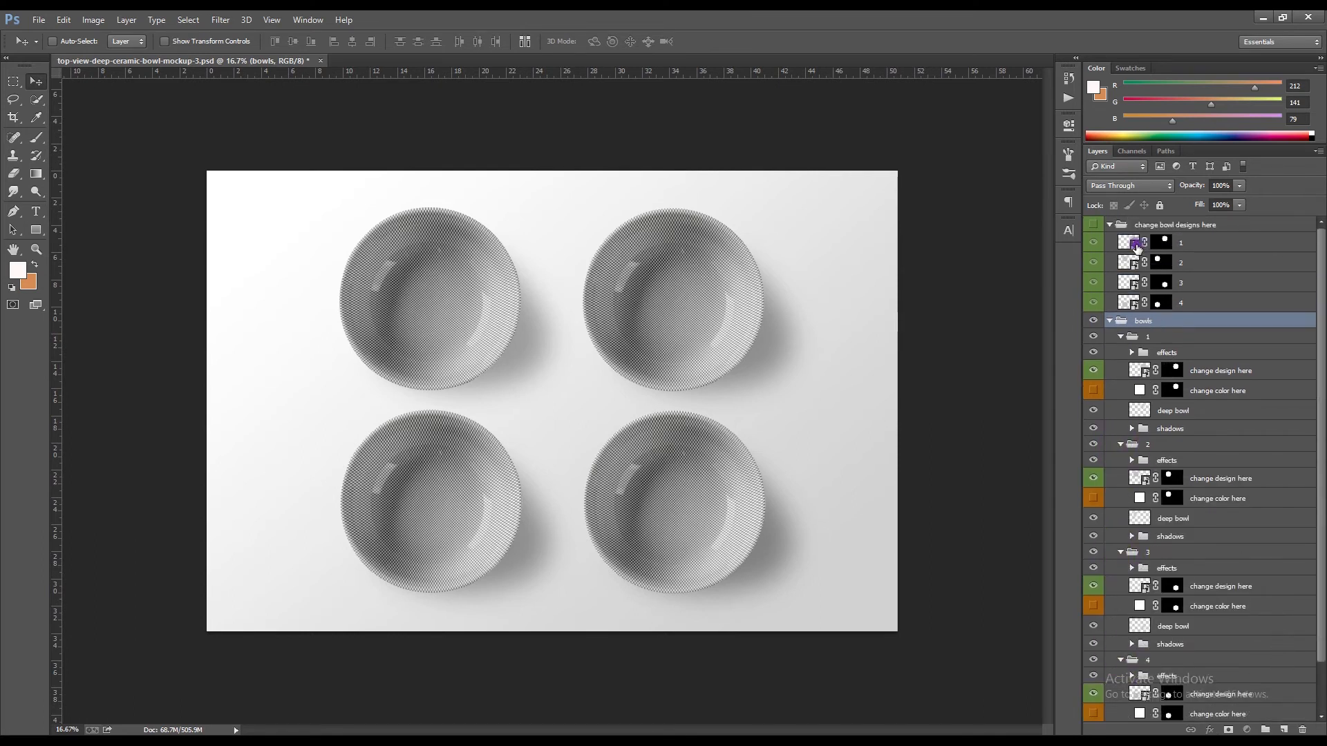
- Open the smart object of design layer 1 and place pattern image 3 from the top-view-deep-ceramic-bowl-mockup-300720 folder as embedded
double_click(1136, 243)
click(718, 326)
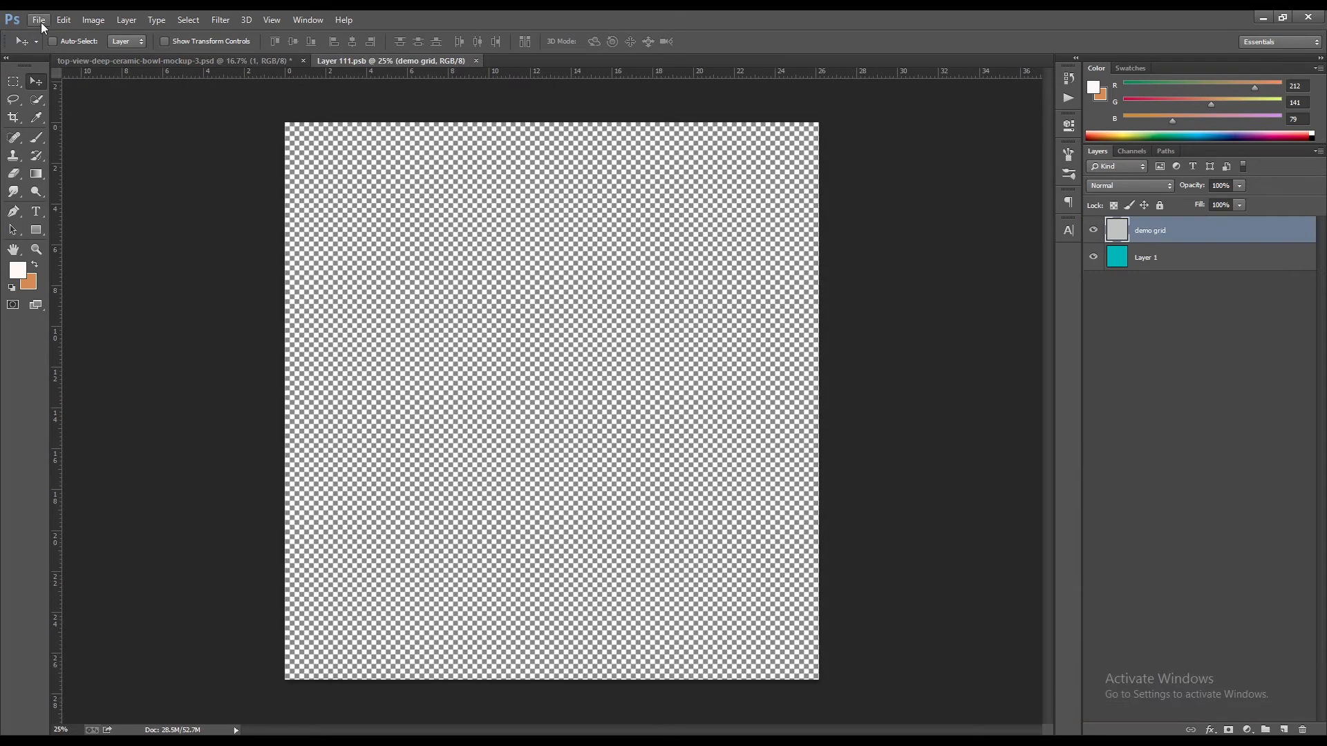
click(39, 20)
click(76, 254)
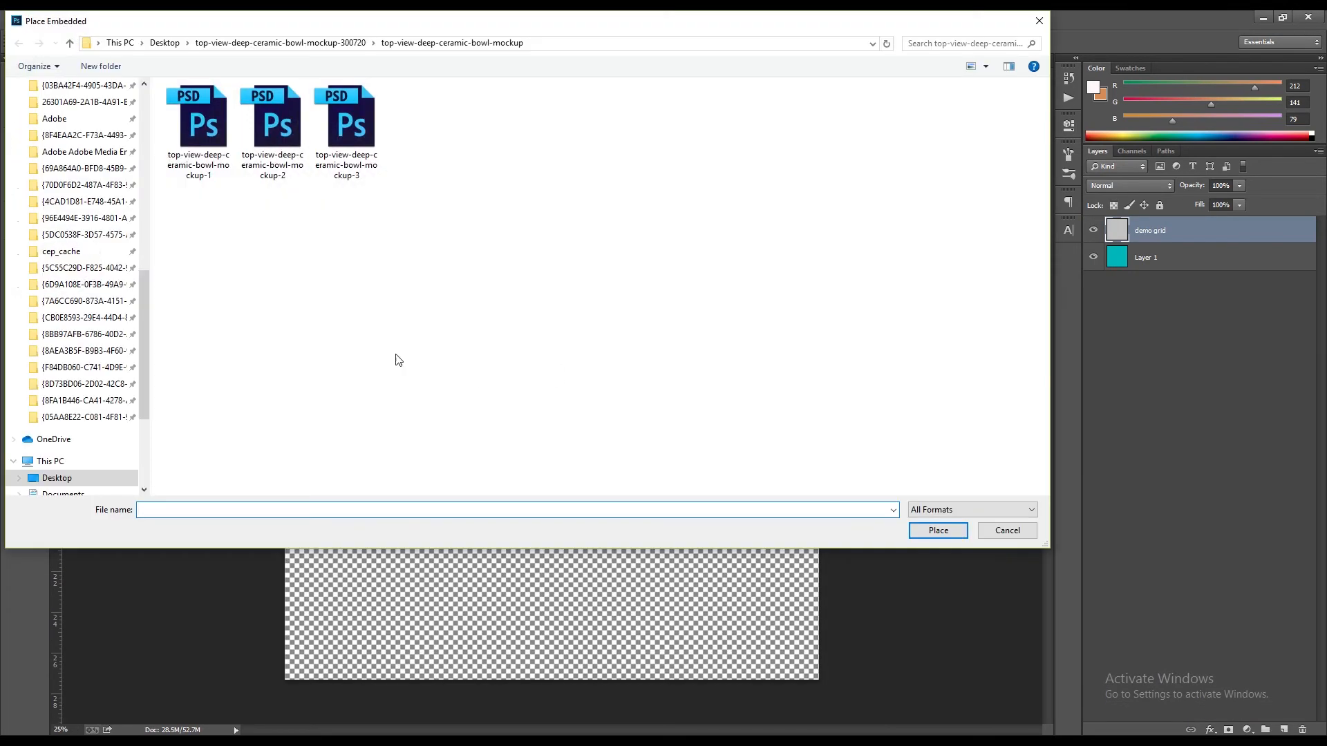
click(350, 42)
click(286, 100)
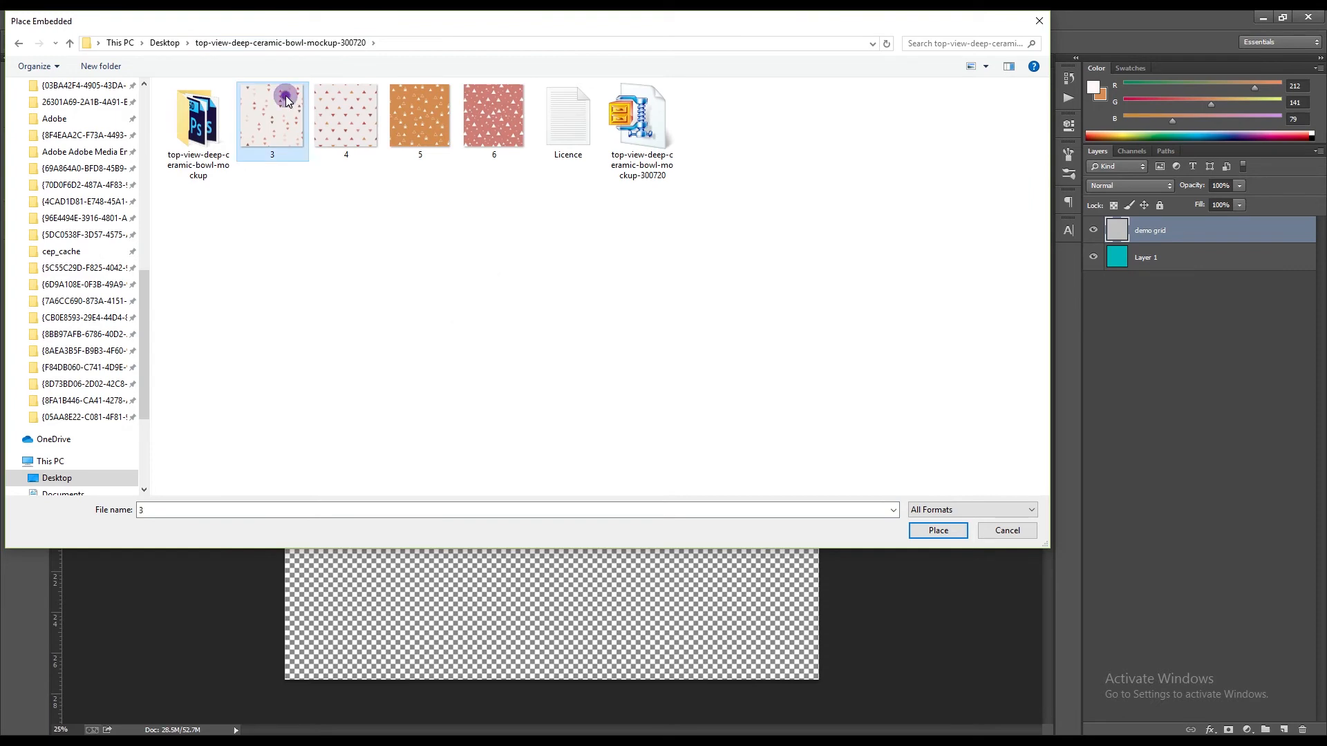
double_click(287, 100)
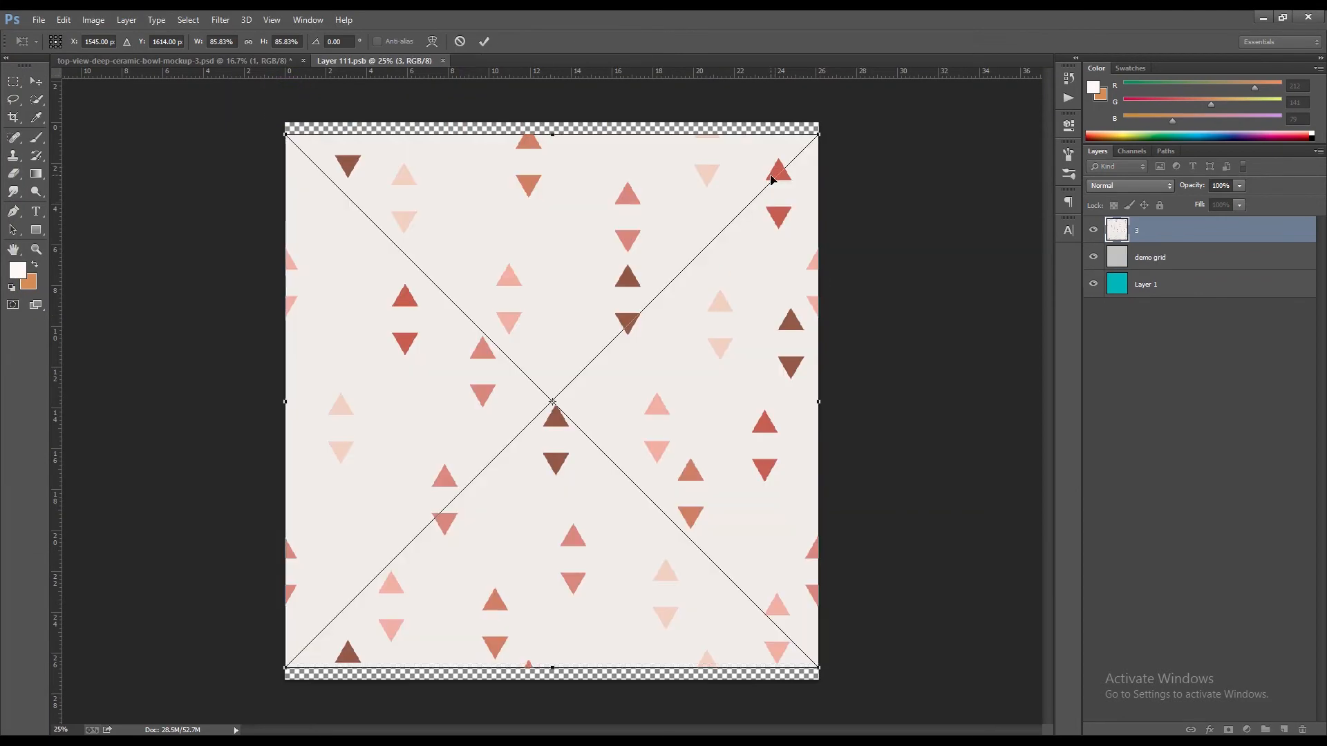
- Enlarge the placed pattern 3 to about 92% to cover the canvas, and save and close Layer 111.psb
drag(815, 133, 833, 113)
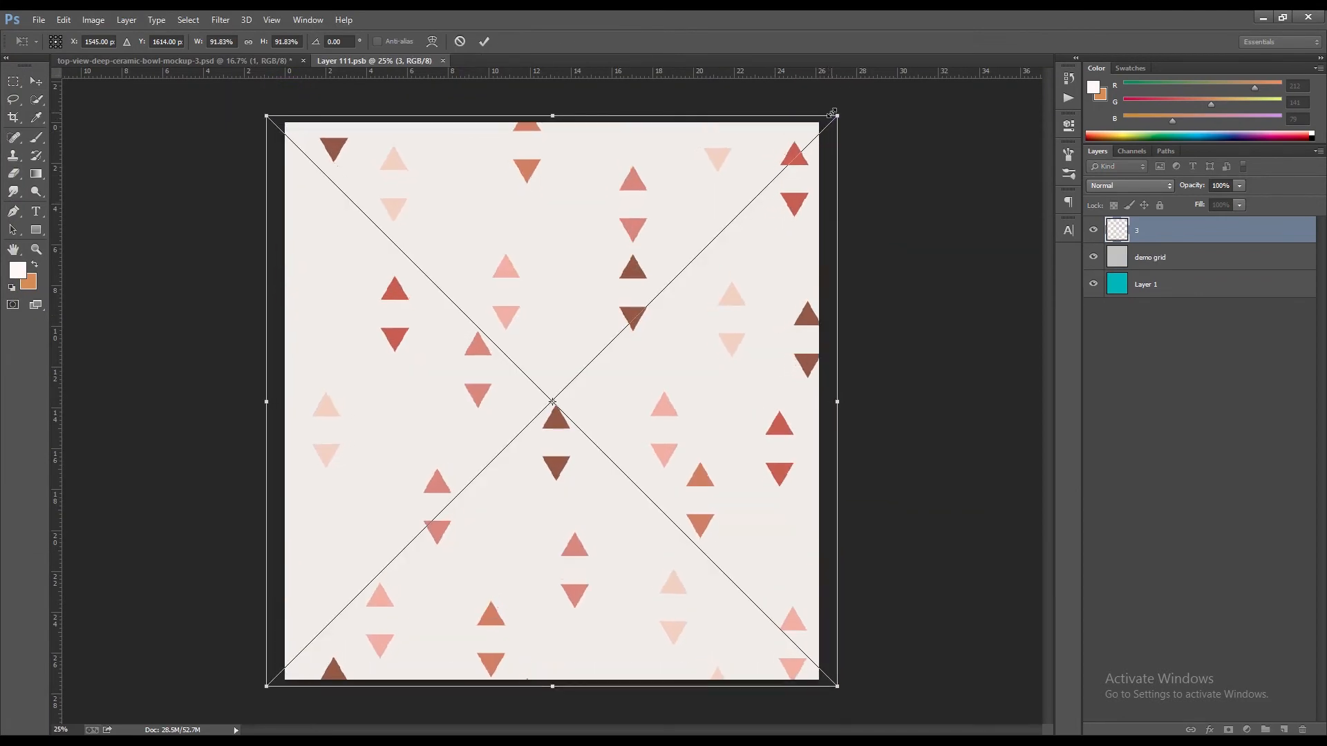
key(Return)
click(449, 61)
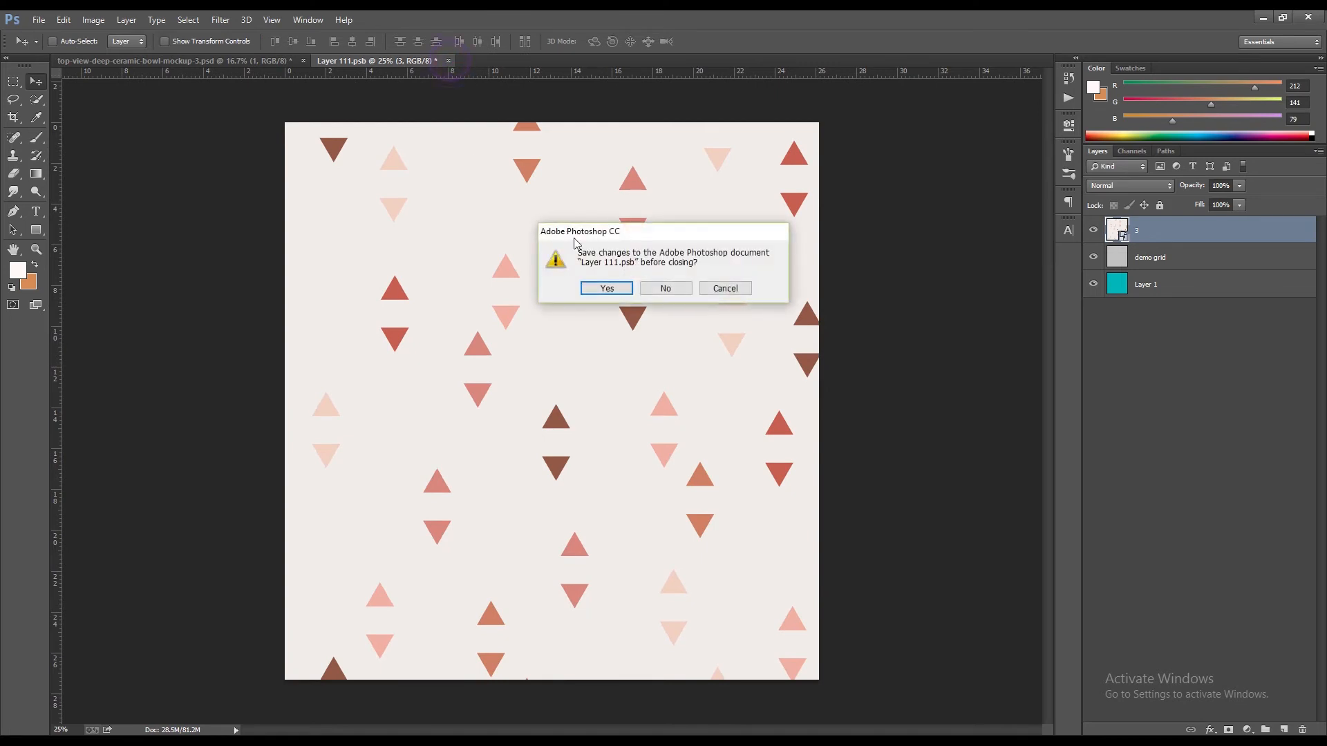
click(606, 288)
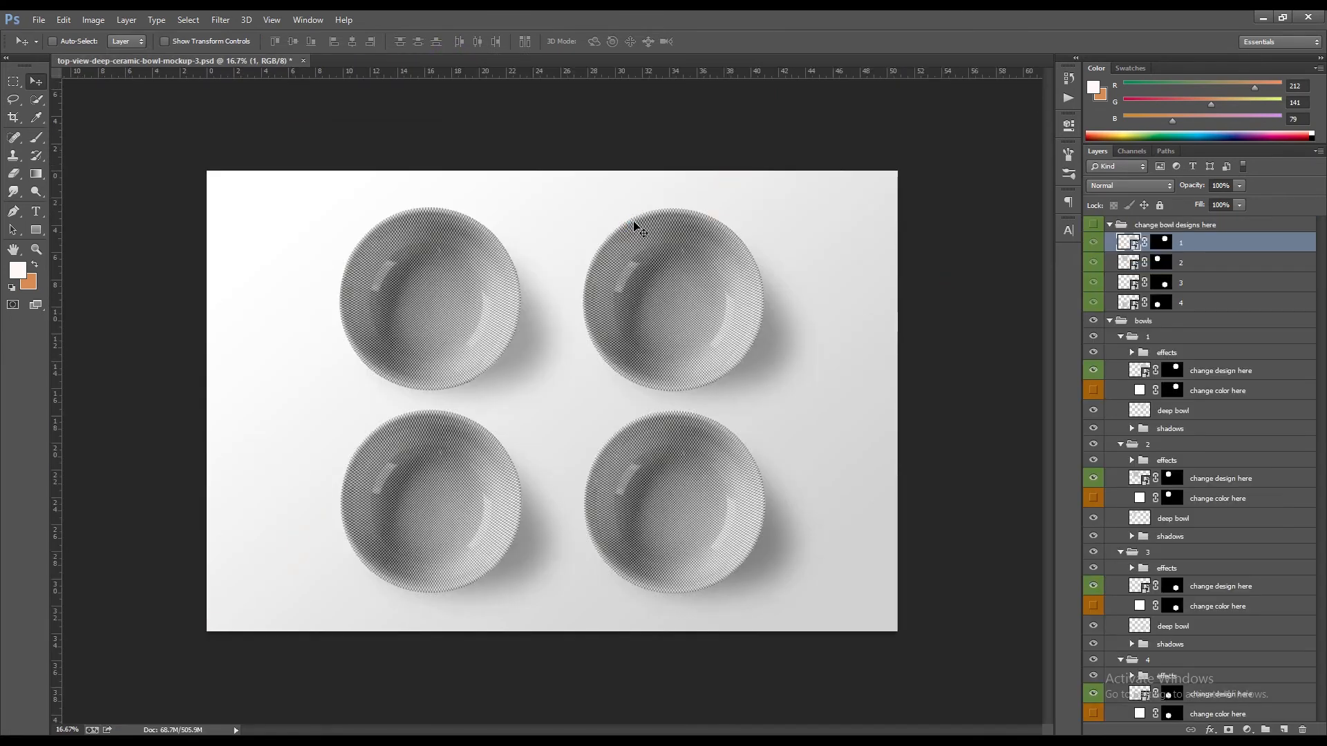
- Place pattern image 5 as embedded in the smart object of design layer 2, and save and close Layer 11.psb
double_click(1135, 268)
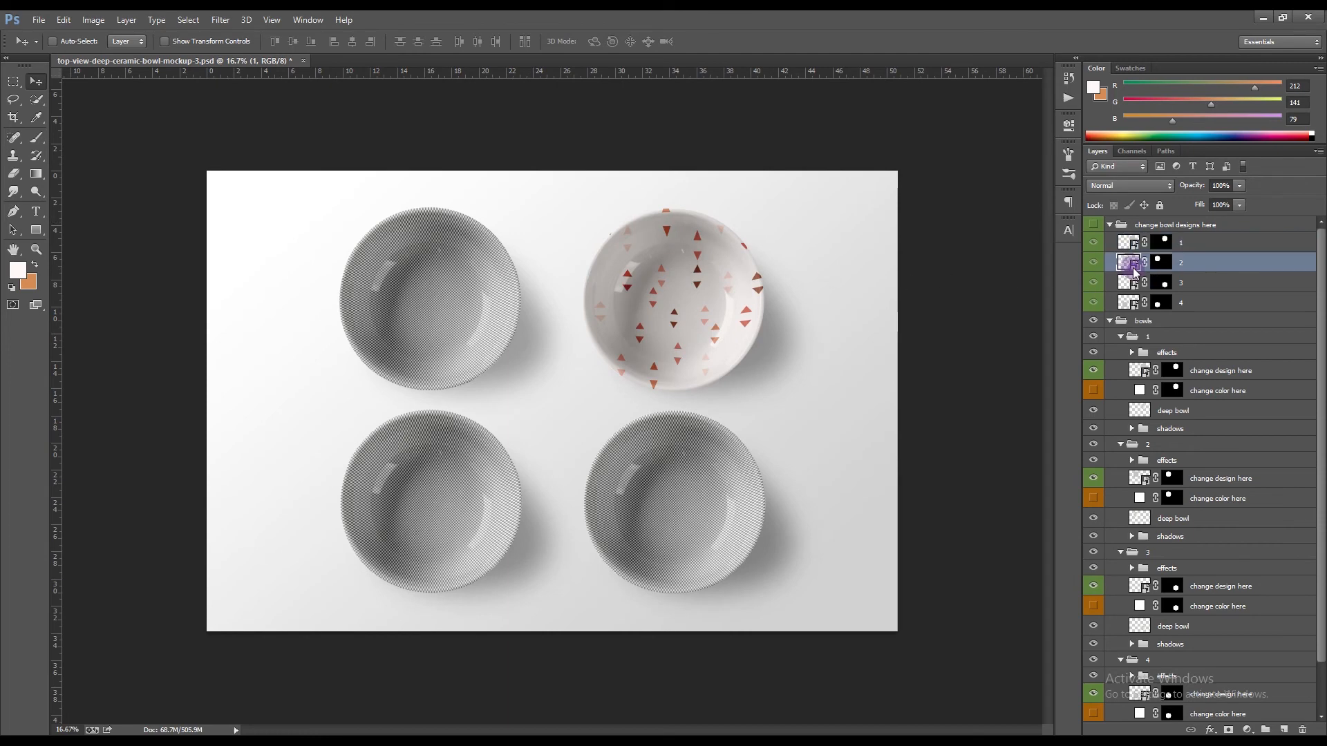
click(720, 324)
click(36, 21)
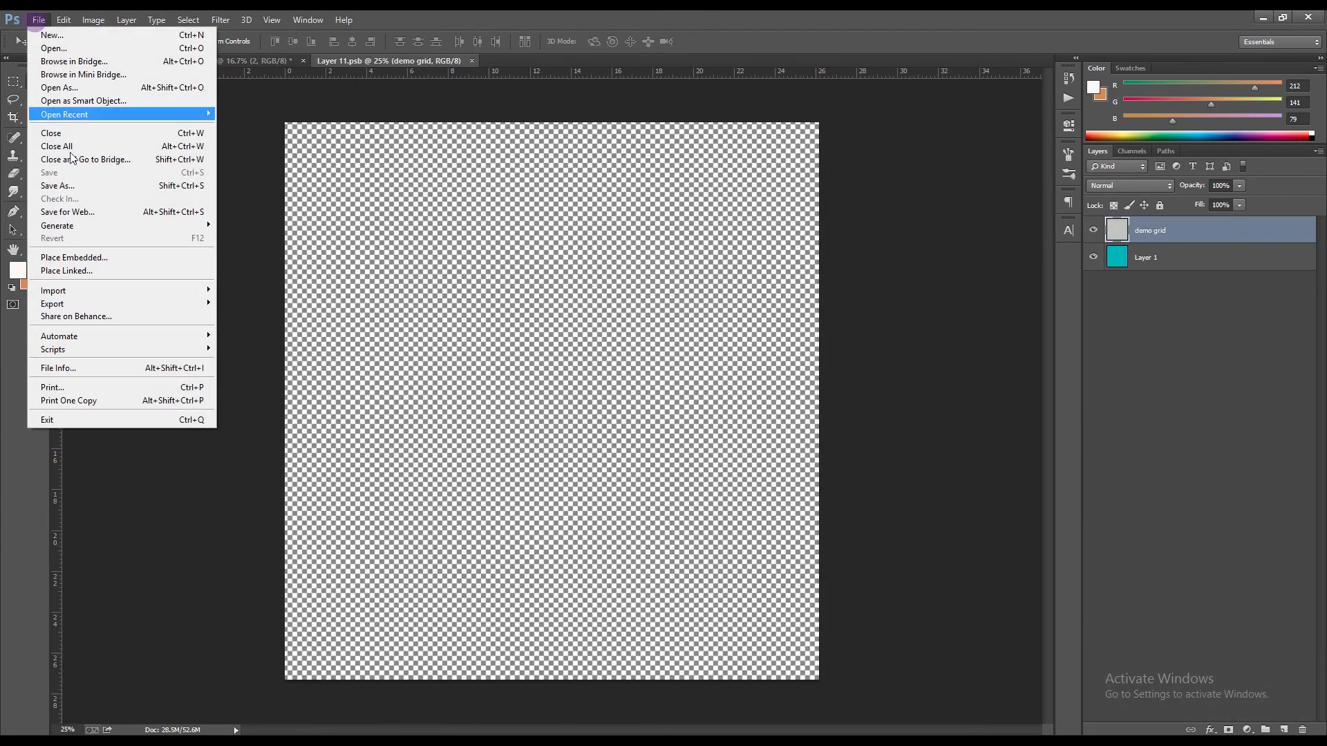
click(102, 262)
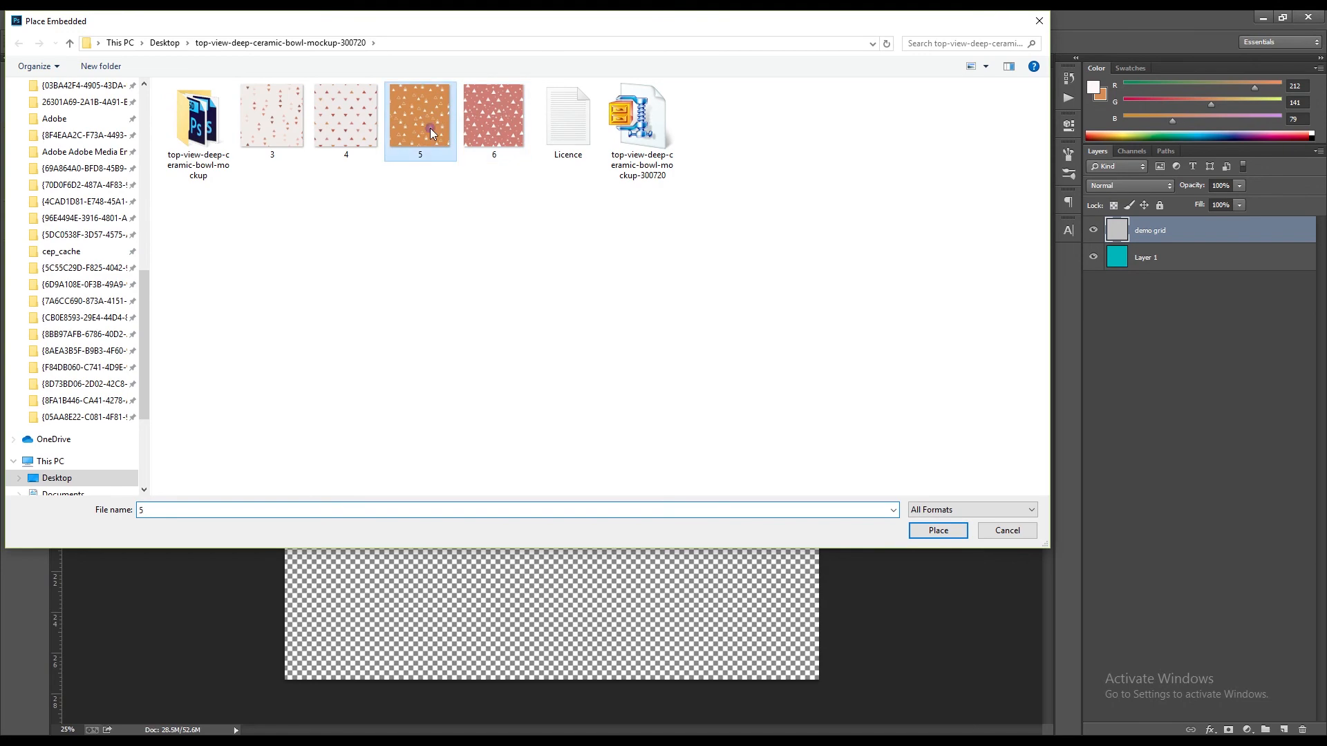
double_click(430, 127)
key(Return)
click(445, 61)
click(607, 288)
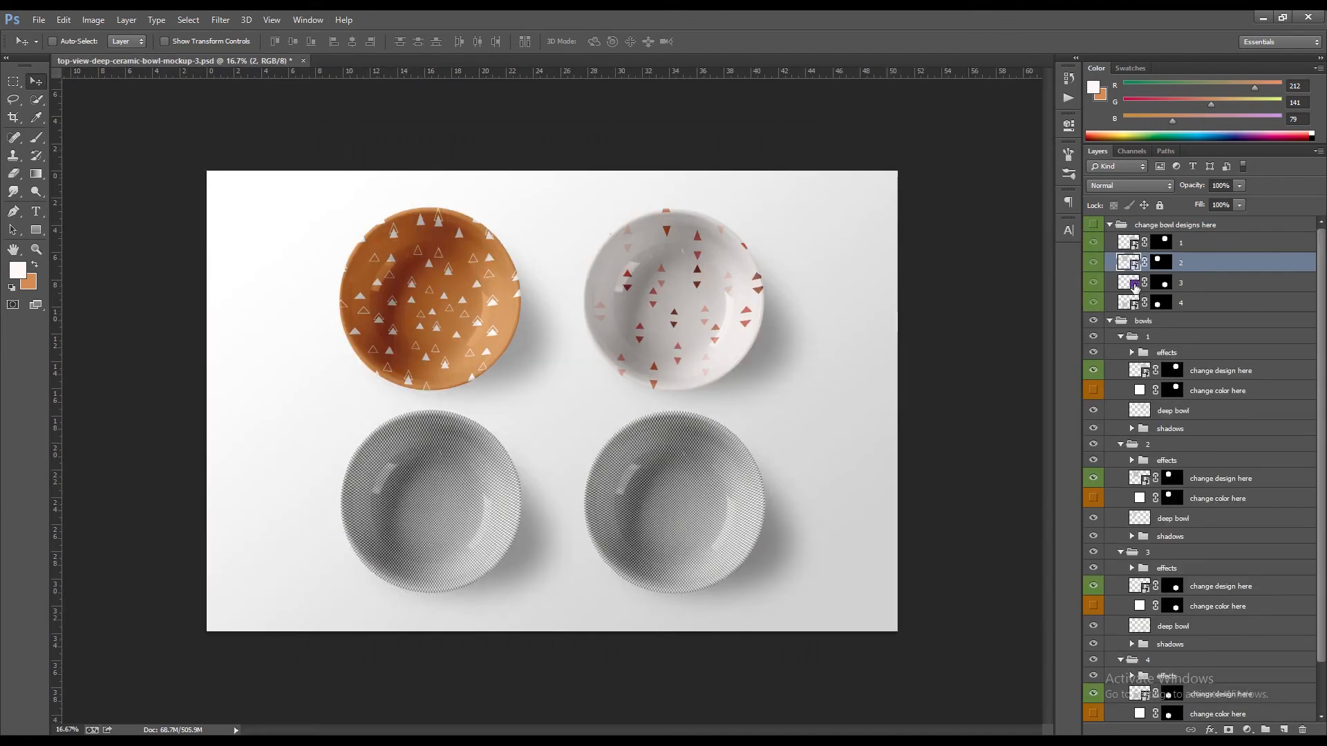
- Place pattern image 6 as embedded in the smart object of design layer 3, and save and close Layer 112.psb
double_click(1135, 286)
click(719, 328)
click(40, 20)
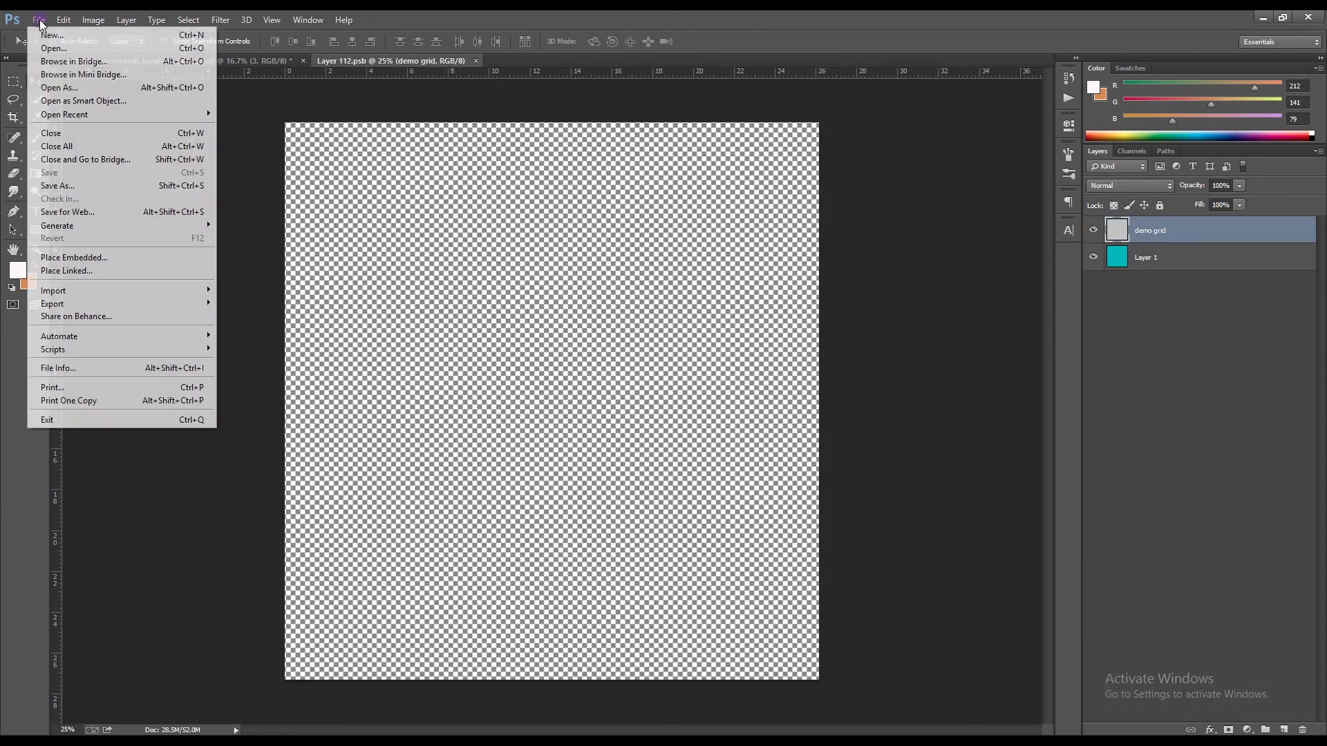
click(74, 257)
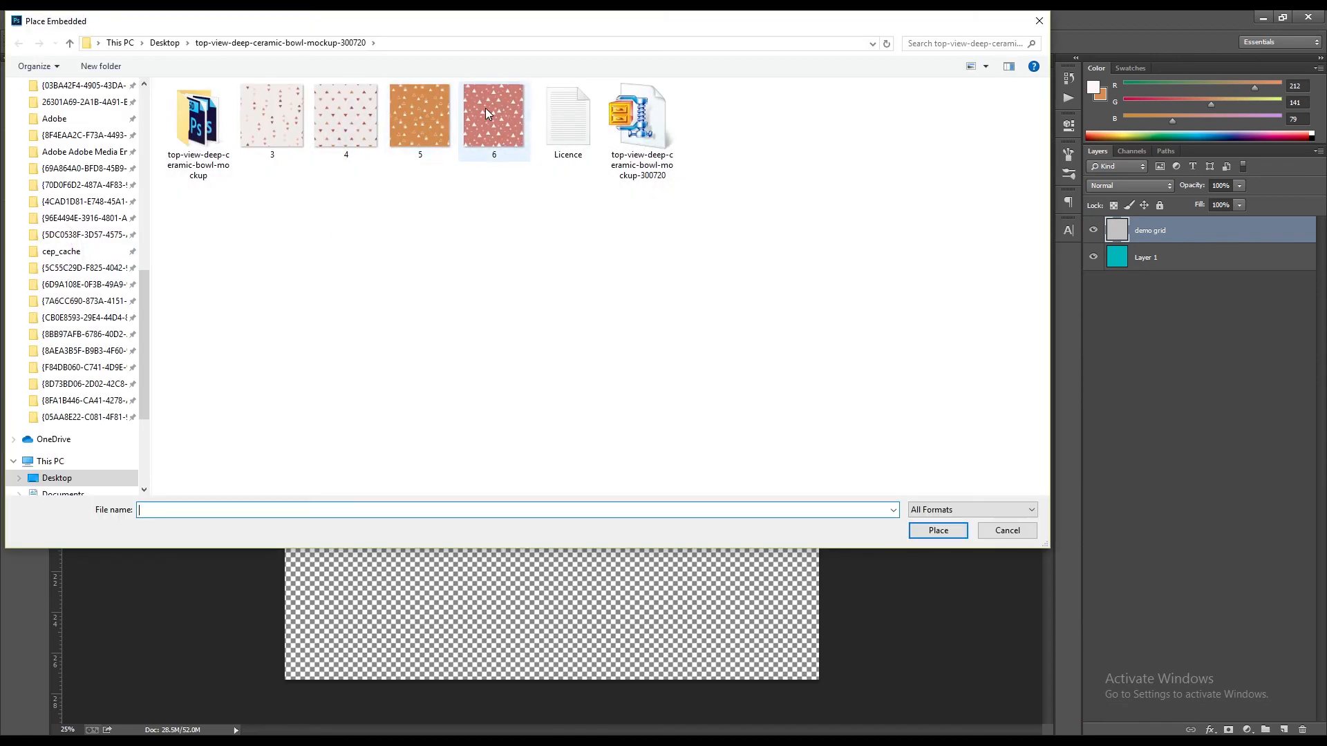
double_click(485, 108)
key(Return)
click(449, 60)
click(599, 287)
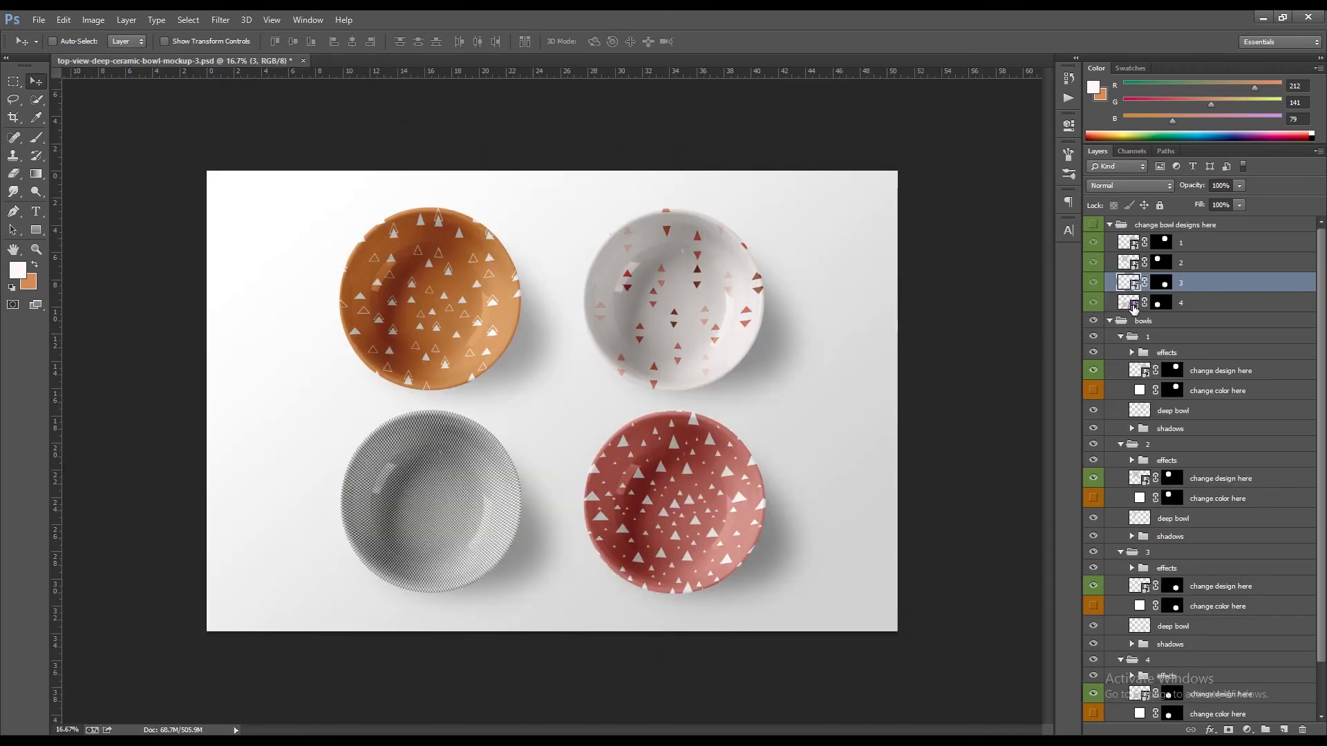
- Open the smart object of design layer 4 and place pattern image 4 as embedded
double_click(1133, 307)
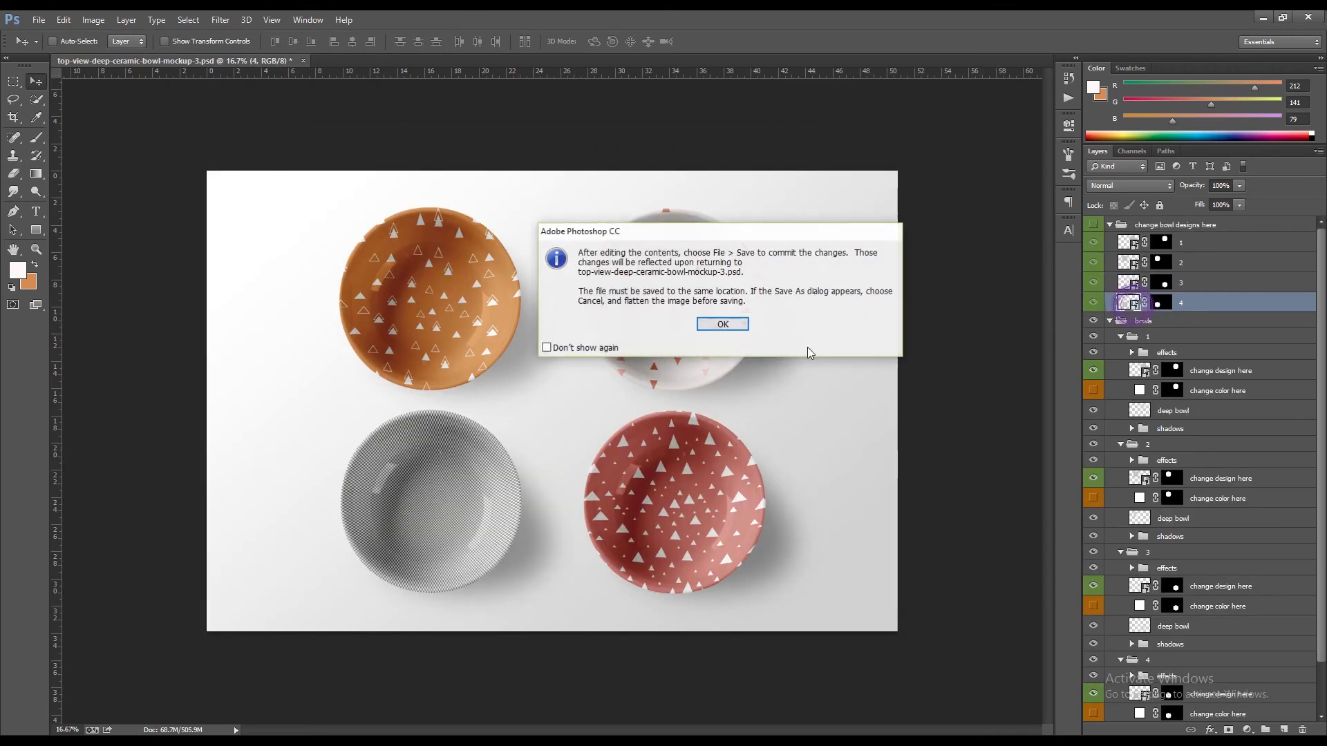
click(716, 326)
click(40, 20)
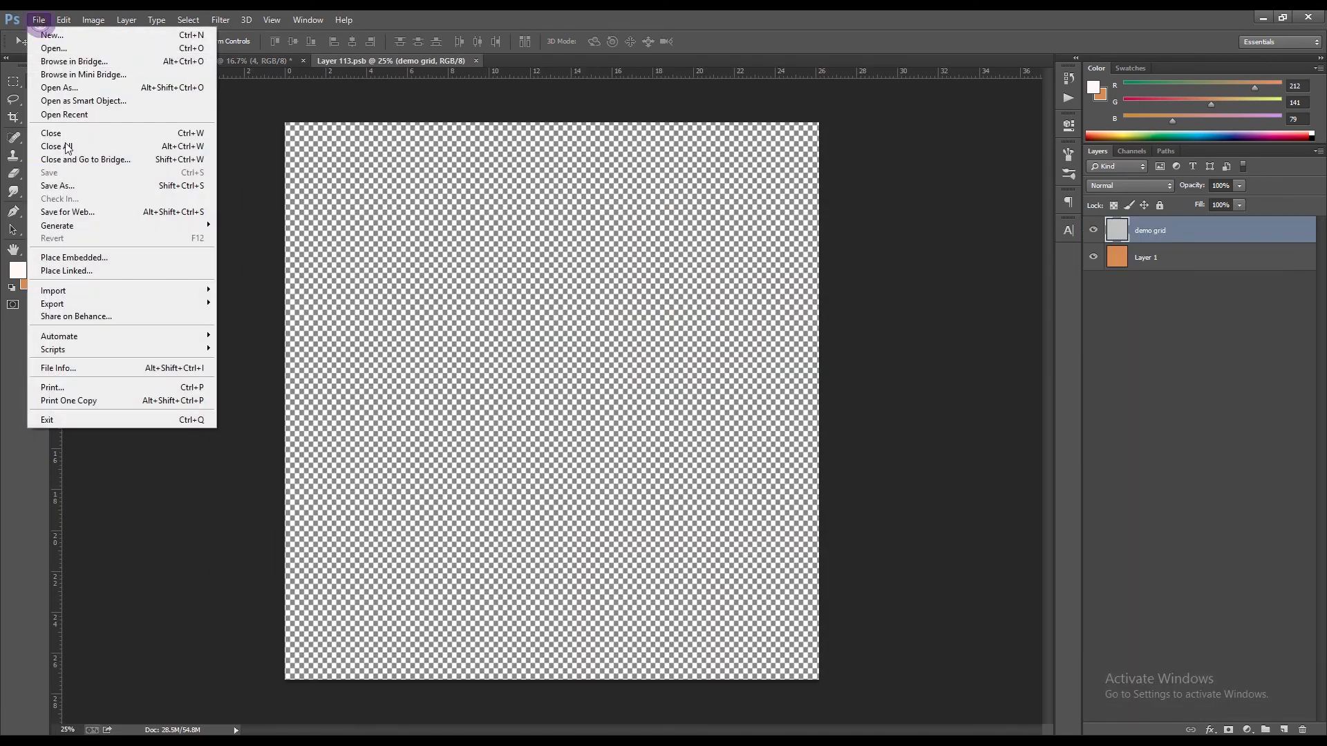
click(76, 258)
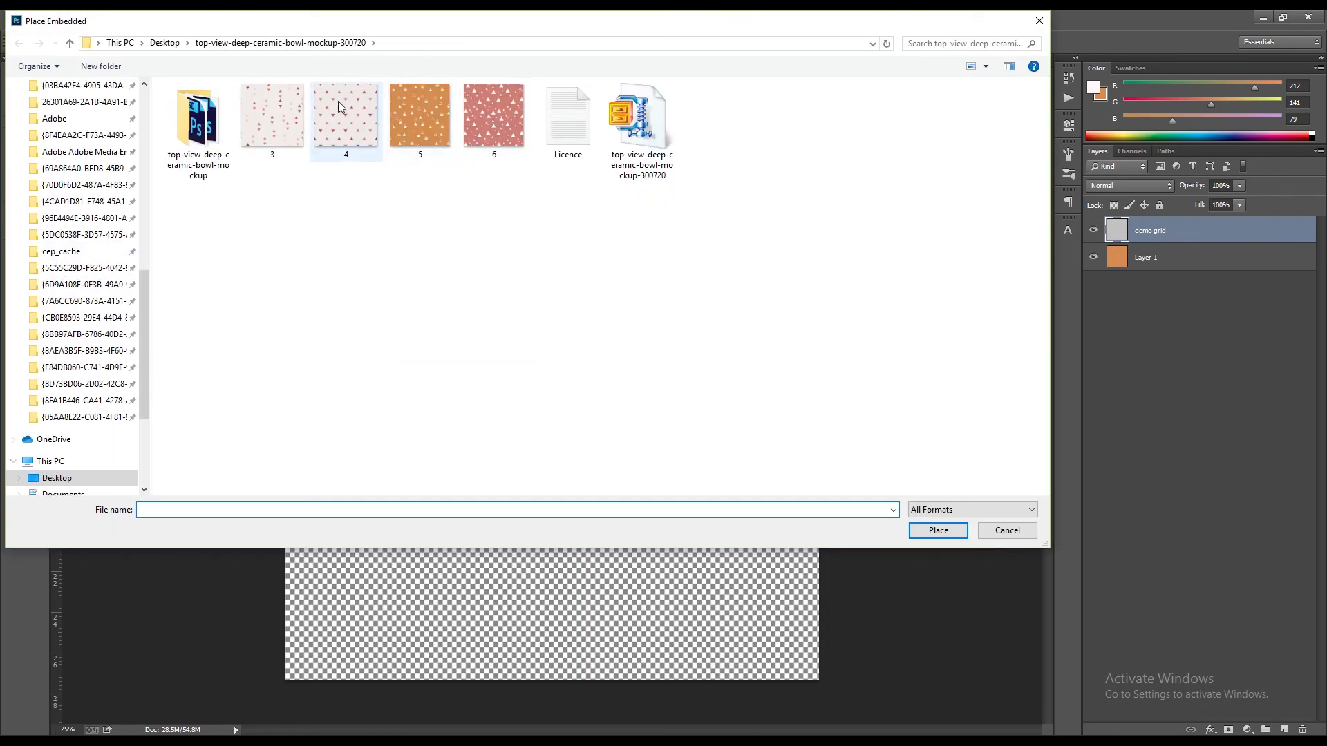
double_click(338, 101)
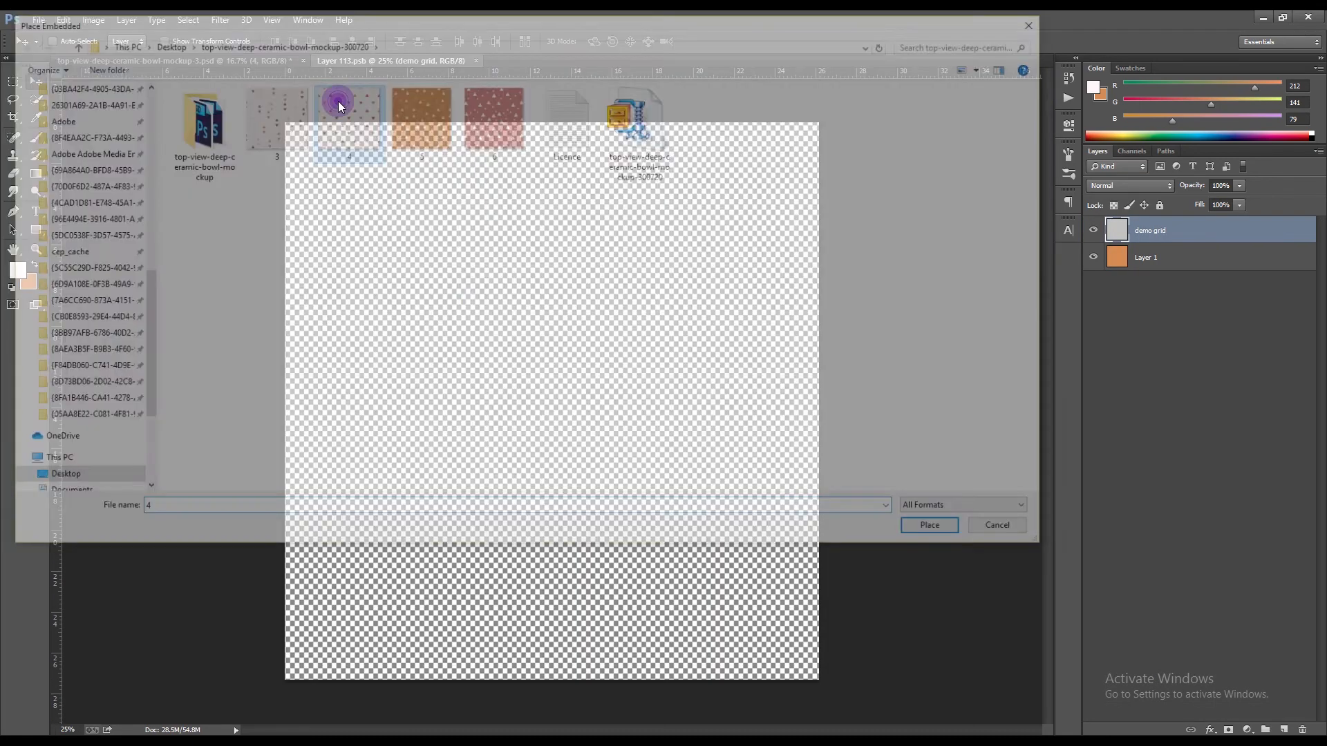
- Enlarge the placed pattern 4 until it covers the whole canvas, and save and close Layer 113.psb
drag(818, 133, 846, 106)
key(Return)
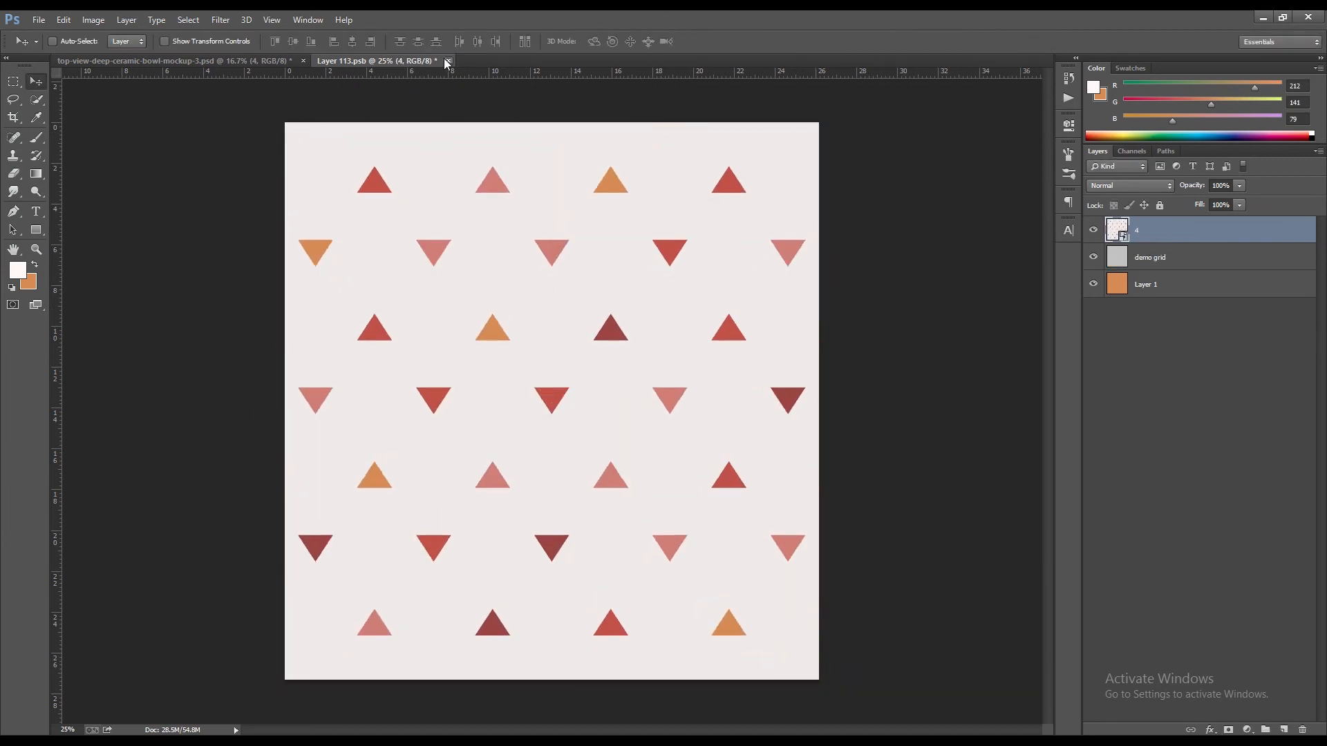
key(ctrl+w)
click(587, 284)
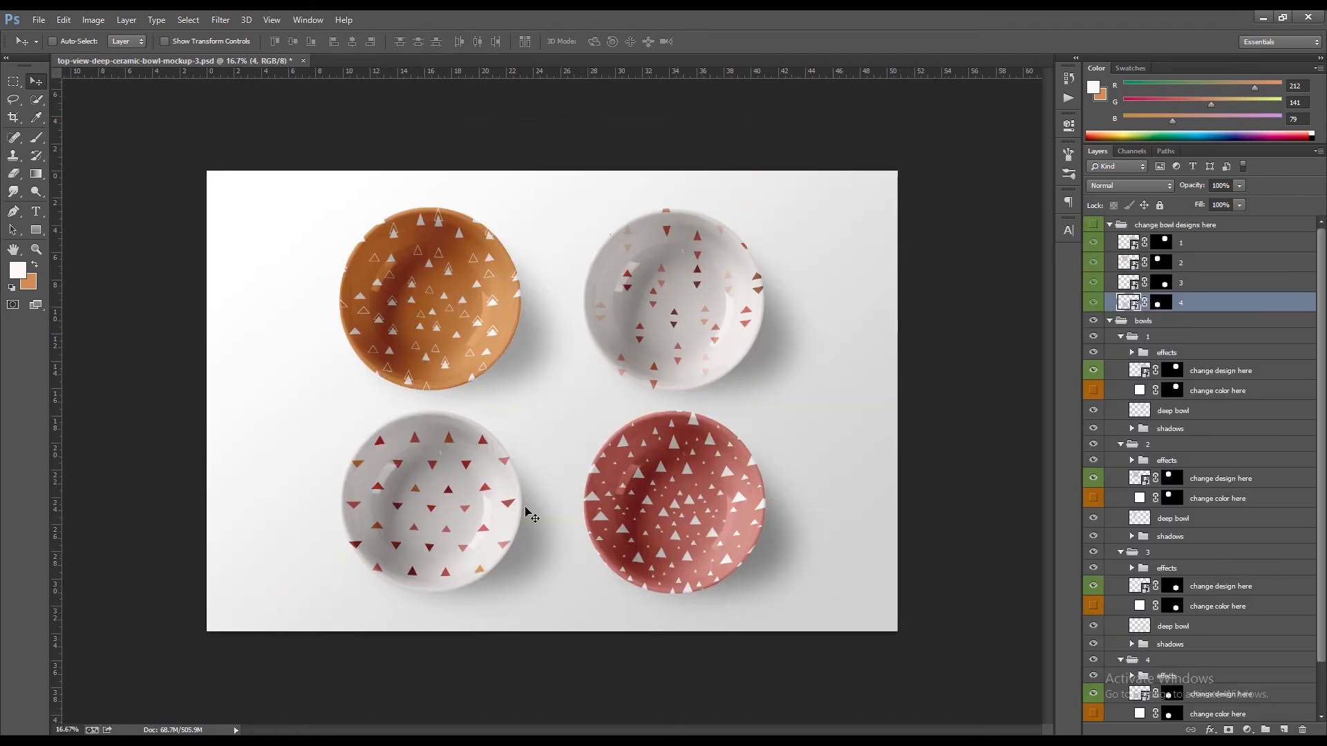
- Collapse the "change bowl designs here" group, the four bowl subgroups and the bowls group, and save the four-bowl mockup
click(1110, 225)
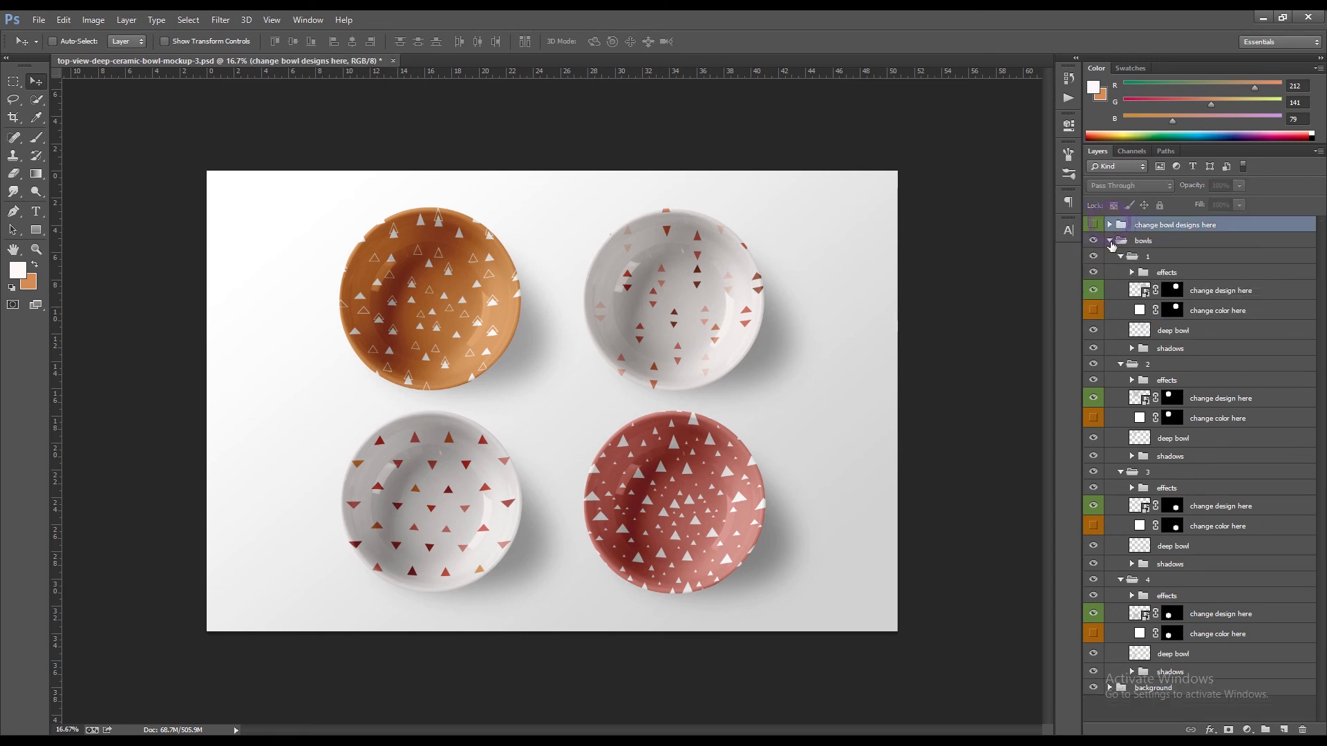
click(1121, 256)
click(1121, 272)
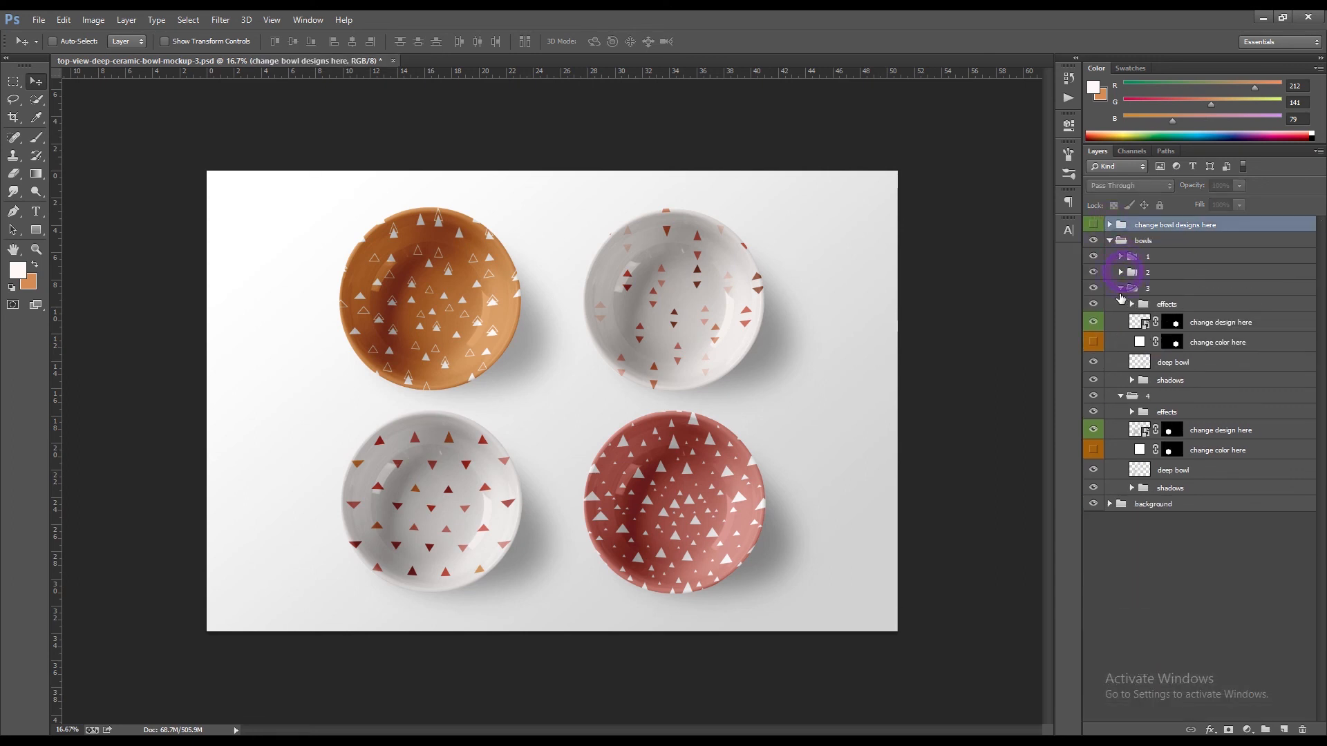
click(1120, 289)
click(1120, 304)
click(1109, 240)
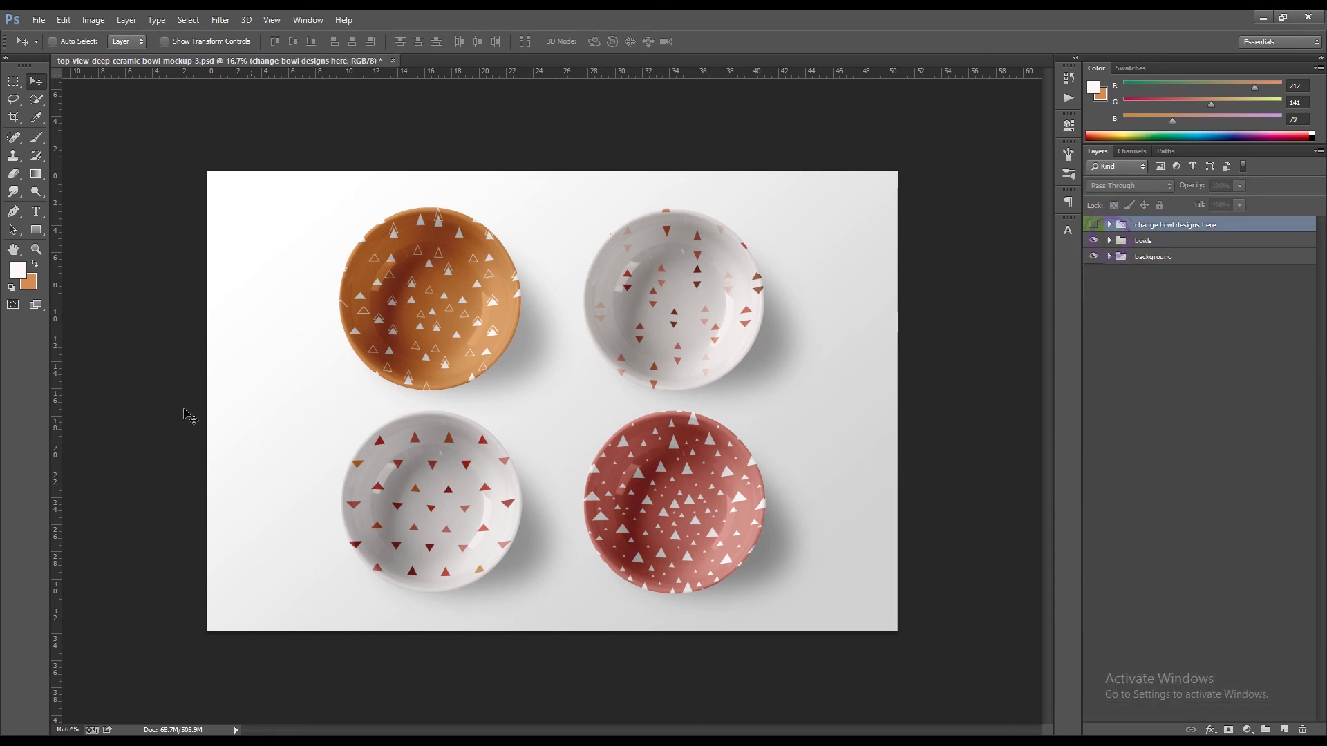
click(38, 19)
click(53, 174)
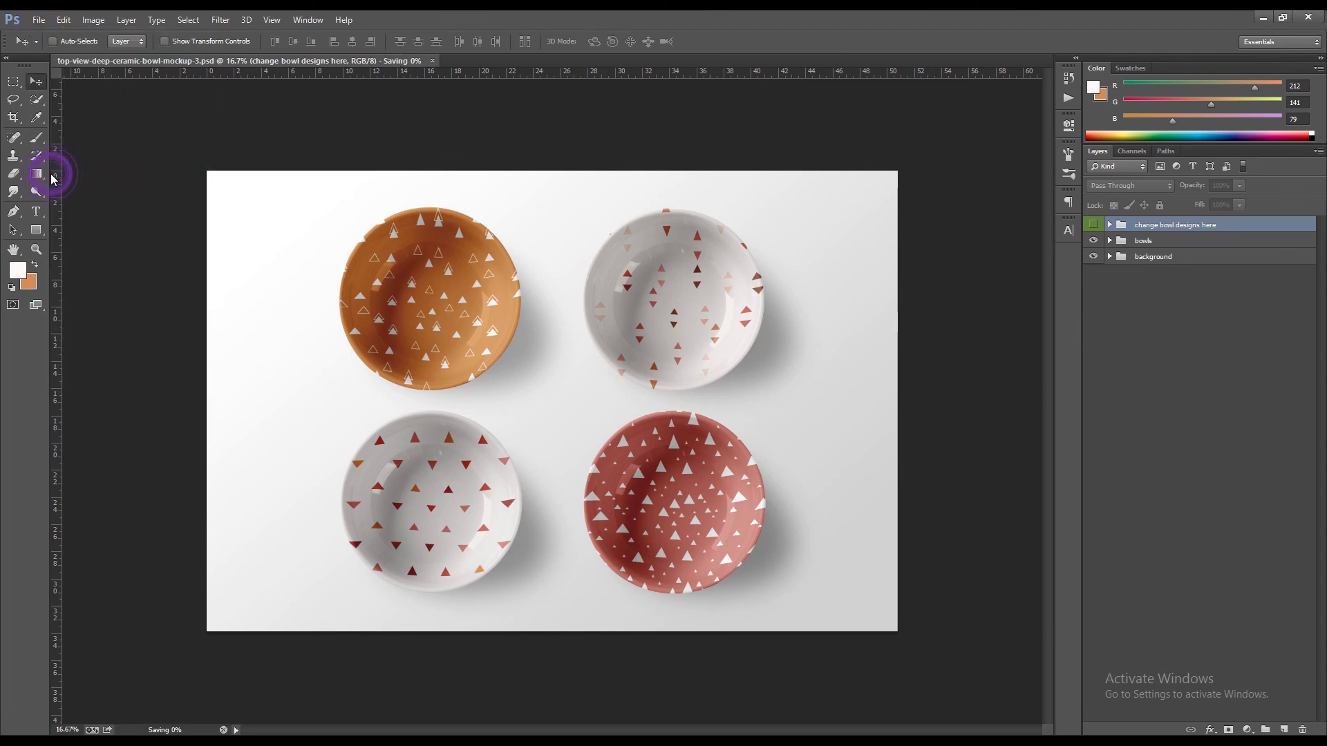